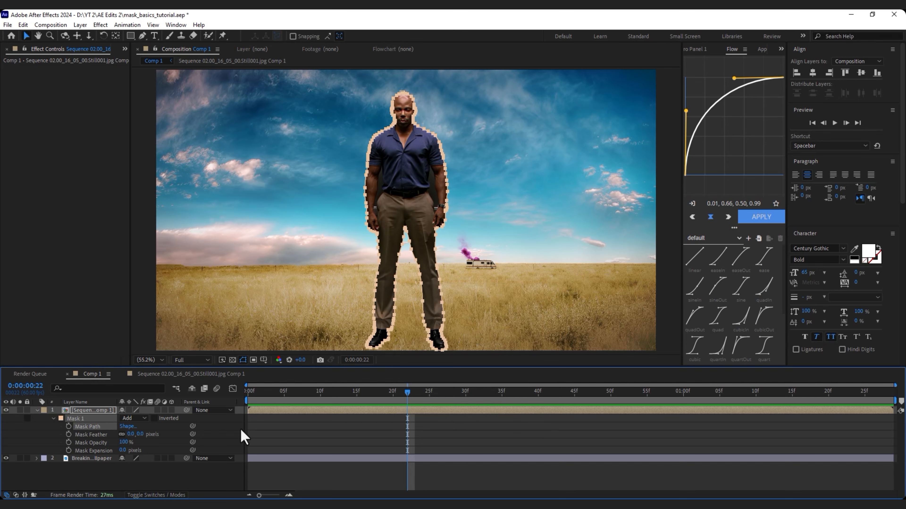
{"action": "mouse_move", "coordinate": [131, 434]}
{"action": "left_mouse_down"}
{"action": "mouse_move", "coordinate": [159, 435]}
{"action": "mouse_move", "coordinate": [98, 442]}
{"action": "mouse_move", "coordinate": [156, 449]}
{"action": "mouse_move", "coordinate": [124, 451]}
{"action": "left_mouse_up"}
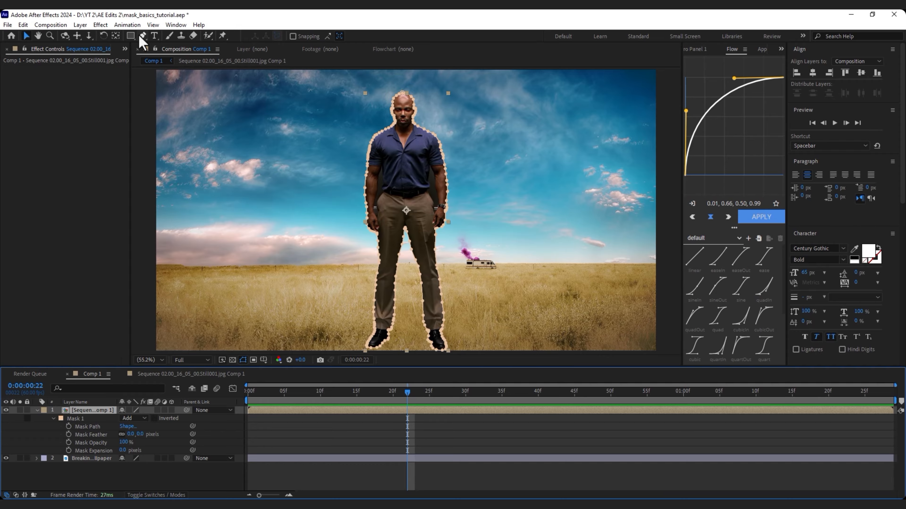
{"action": "left_click", "coordinate": [332, 432]}
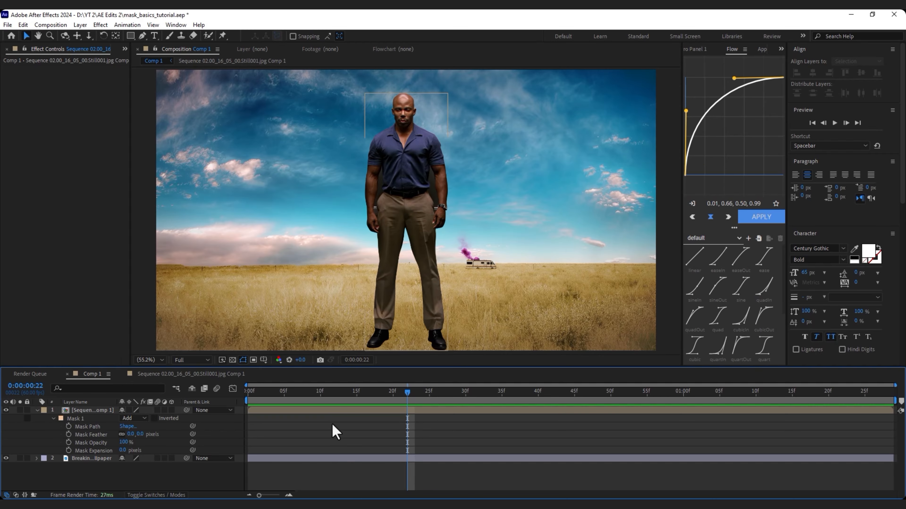
Use the Mask Feather Tool to pull a feathered edge out above the man's head and shift its end points down to the neck
{"action": "left_click", "coordinate": [335, 411]}
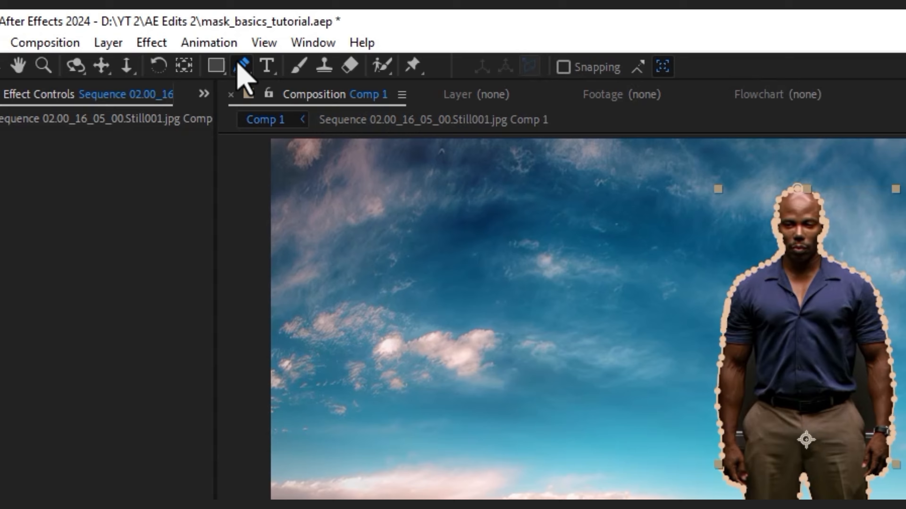
{"action": "left_click", "coordinate": [148, 37]}
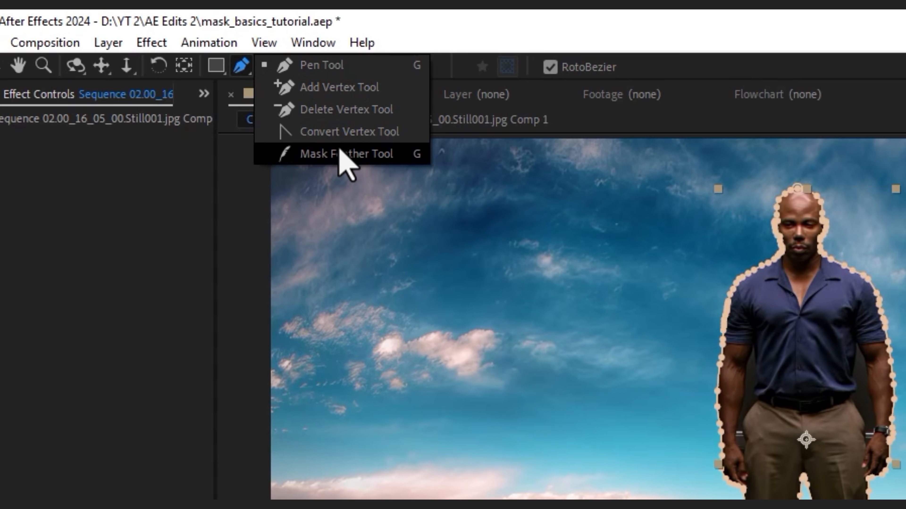
{"action": "left_click", "coordinate": [345, 155]}
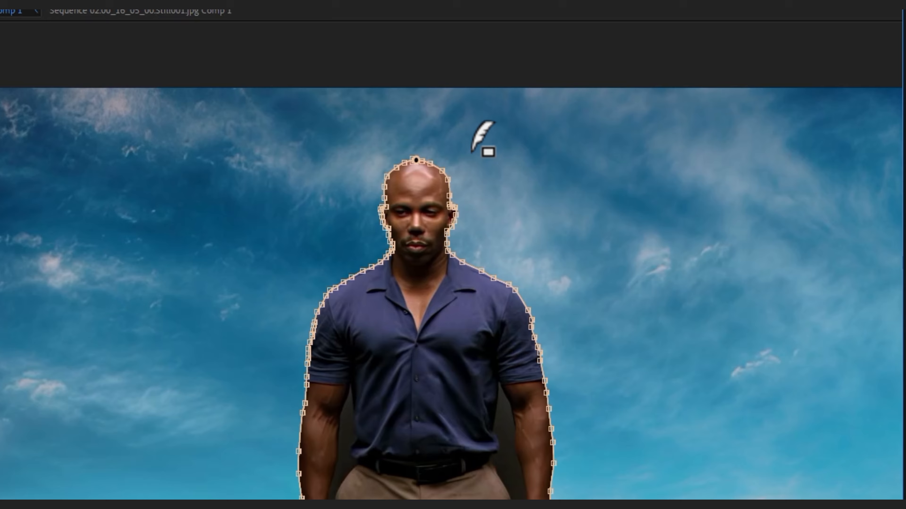
{"action": "key", "text": "period"}
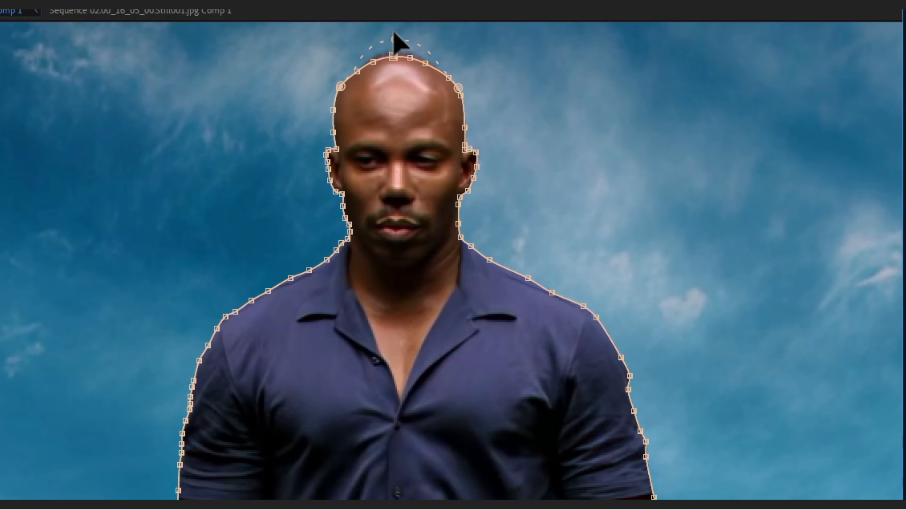
{"action": "mouse_move", "coordinate": [393, 32]}
{"action": "left_mouse_down"}
{"action": "mouse_move", "coordinate": [394, 22]}
{"action": "mouse_move", "coordinate": [393, 46]}
{"action": "left_mouse_up"}
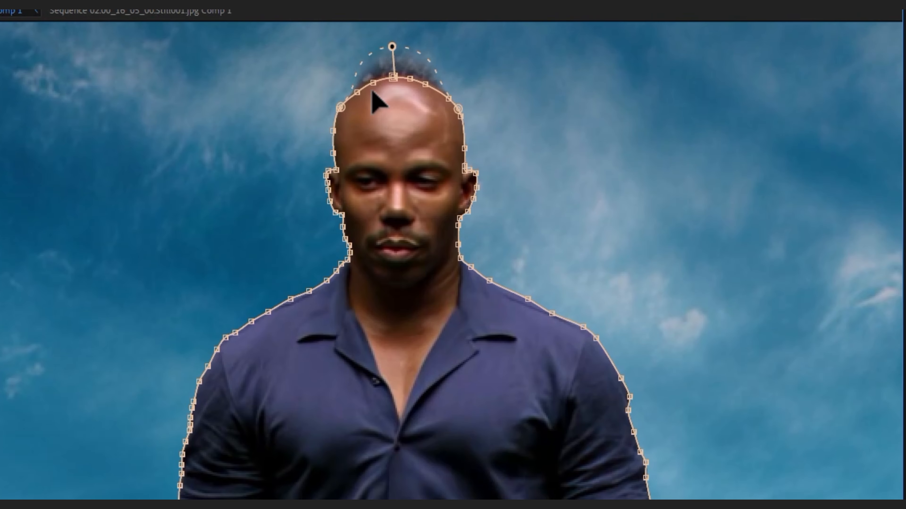
{"action": "left_click_drag", "start_coordinate": [340, 107], "coordinate": [340, 229]}
{"action": "left_click_drag", "start_coordinate": [458, 109], "coordinate": [460, 239]}
{"action": "key", "text": "comma"}
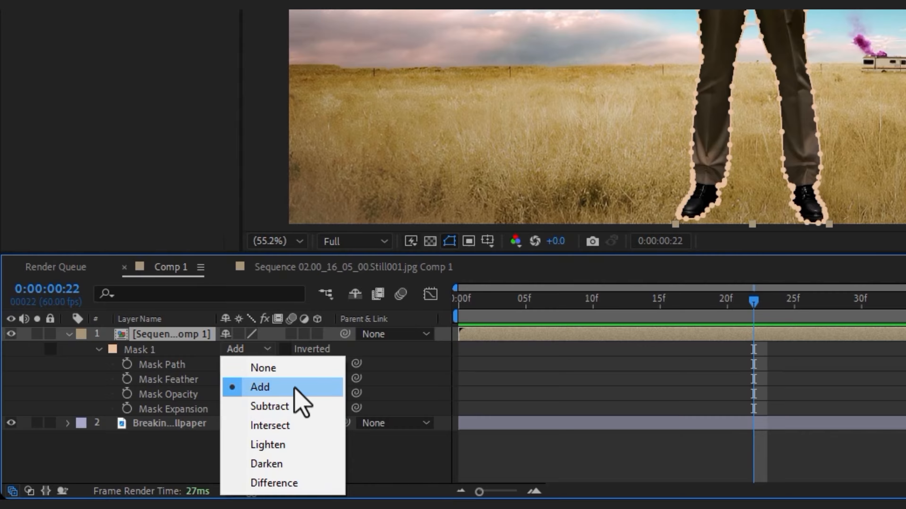
Try the None, Add and Subtract modes on Mask 1 of the man's layer
{"action": "left_click", "coordinate": [293, 370]}
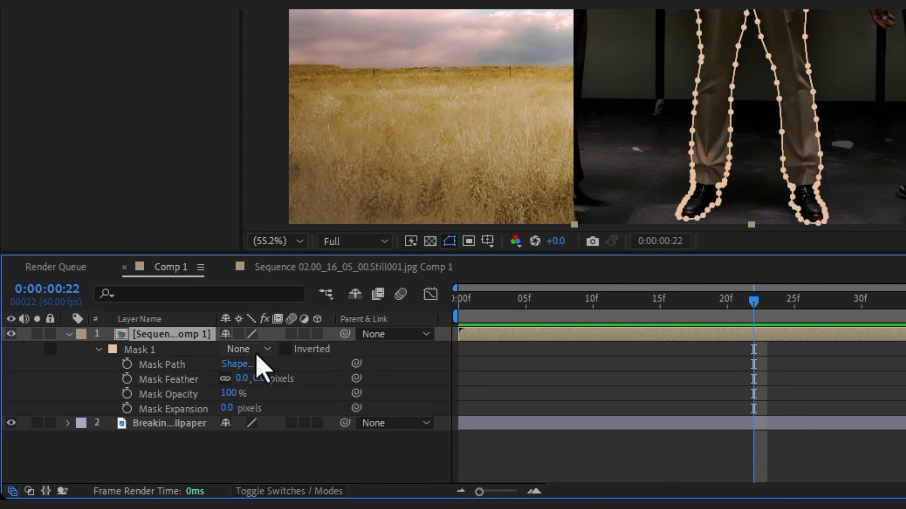
{"action": "left_click", "coordinate": [249, 349]}
{"action": "left_click", "coordinate": [257, 386]}
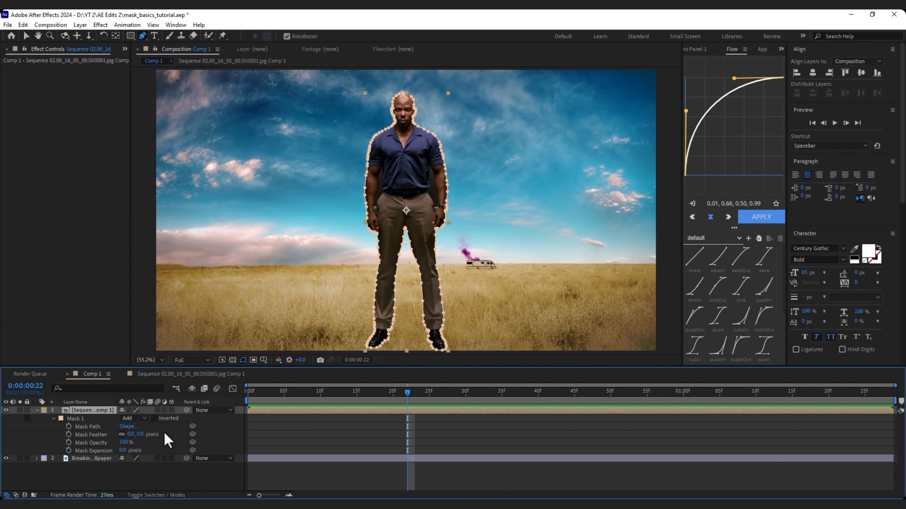
{"action": "left_click", "coordinate": [142, 419]}
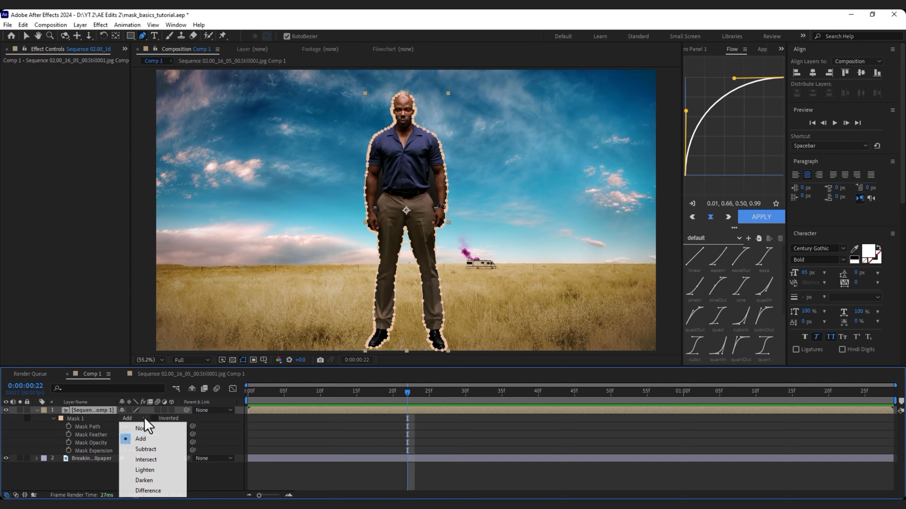
{"action": "left_click", "coordinate": [146, 449]}
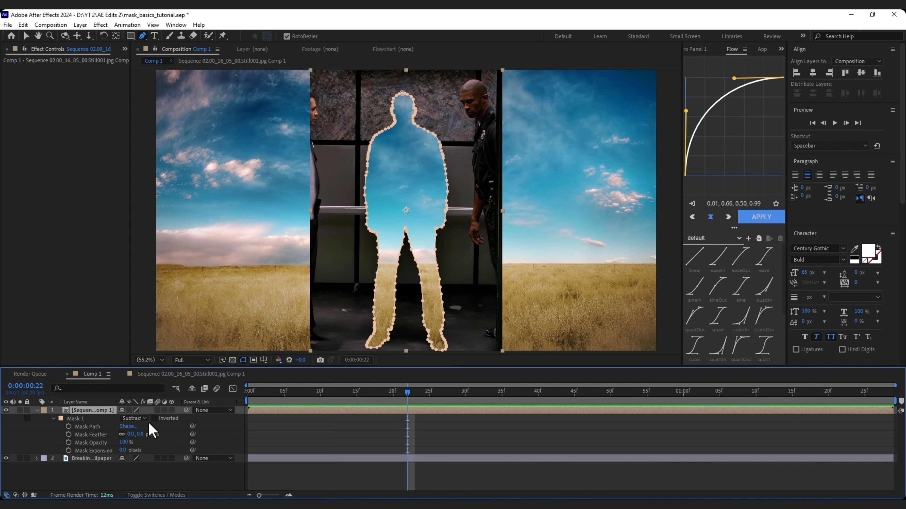
Draw a rectangular second mask over the watch-arm half of the man and try the Intersect and Difference modes on it
{"action": "left_click_drag", "start_coordinate": [401, 84], "coordinate": [521, 351]}
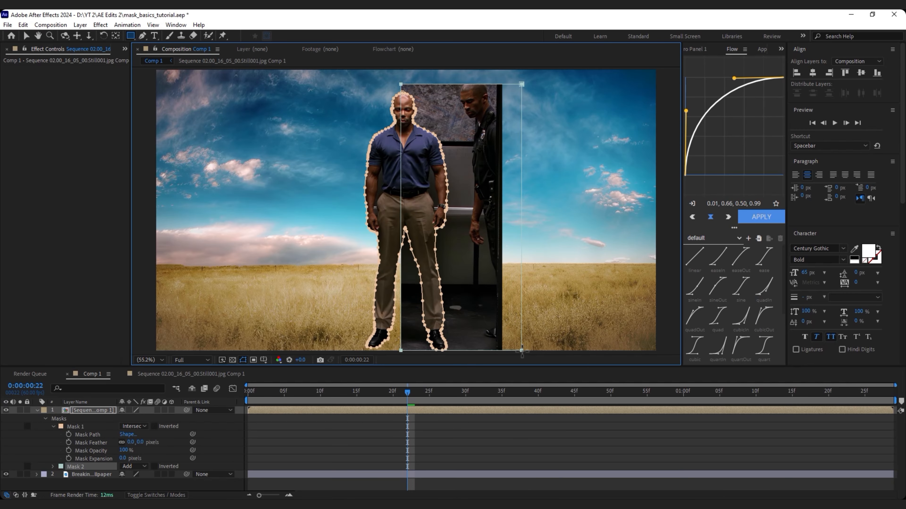
{"action": "left_click", "coordinate": [142, 466]}
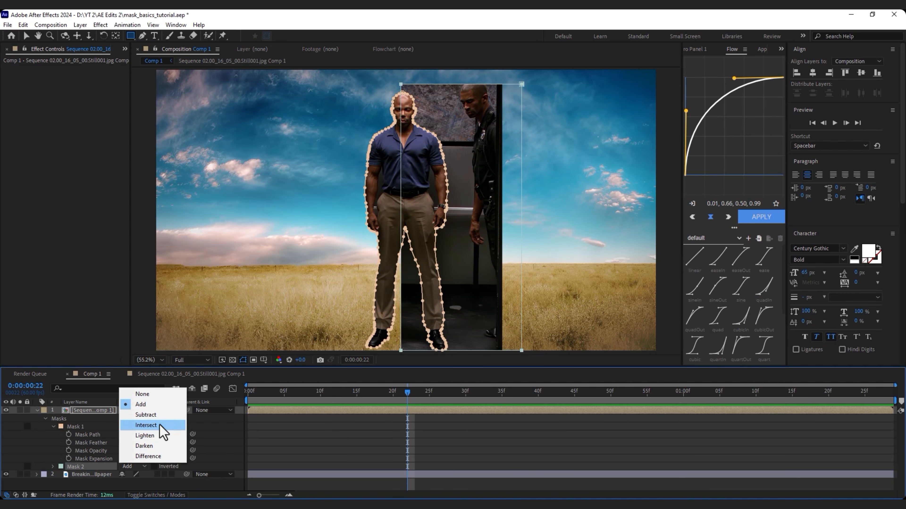
{"action": "left_click", "coordinate": [163, 432]}
{"action": "left_click", "coordinate": [135, 466]}
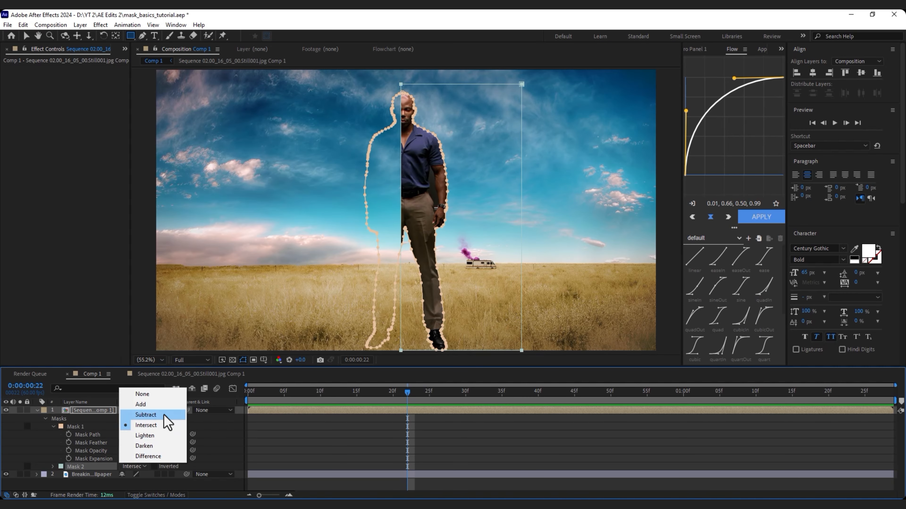
{"action": "left_click", "coordinate": [166, 458]}
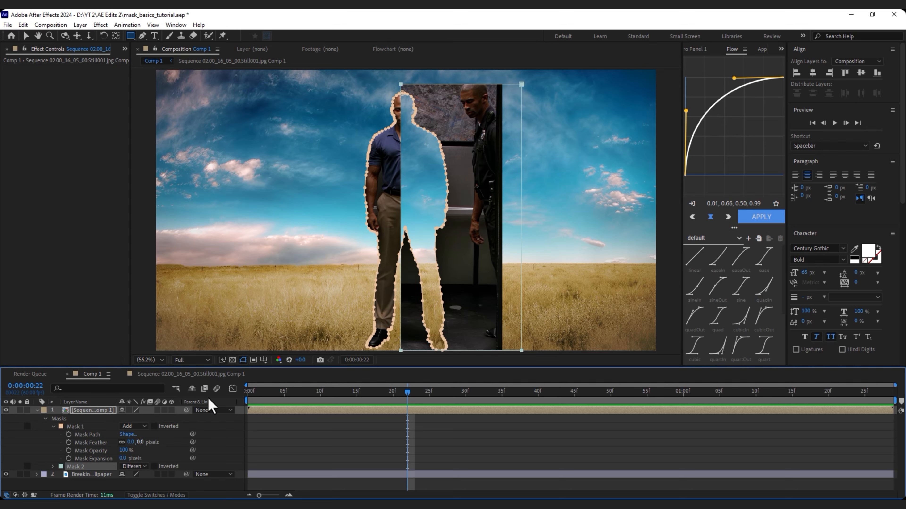
Move the rectangular mask sideways so that it frames the man's whole body
{"action": "left_click", "coordinate": [26, 36]}
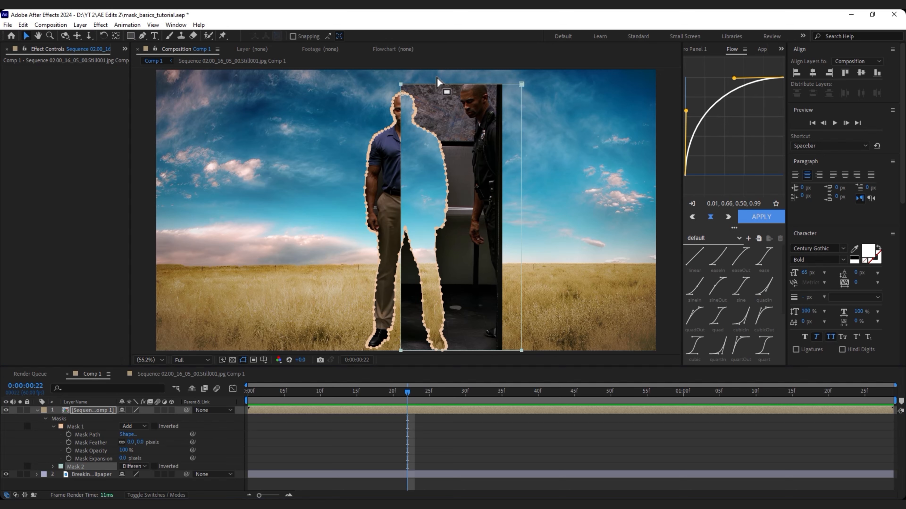
{"action": "left_click", "coordinate": [442, 92]}
{"action": "left_click_drag", "start_coordinate": [445, 89], "coordinate": [391, 94]}
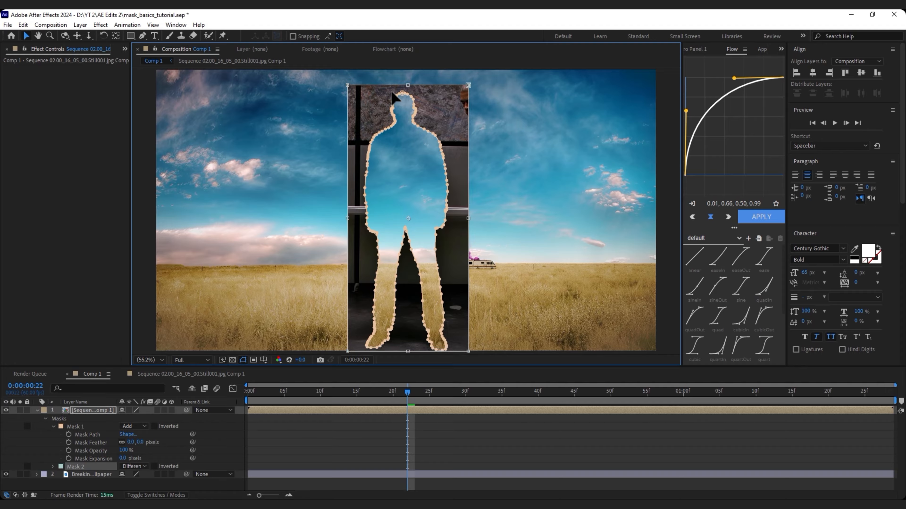
{"action": "left_click", "coordinate": [451, 442]}
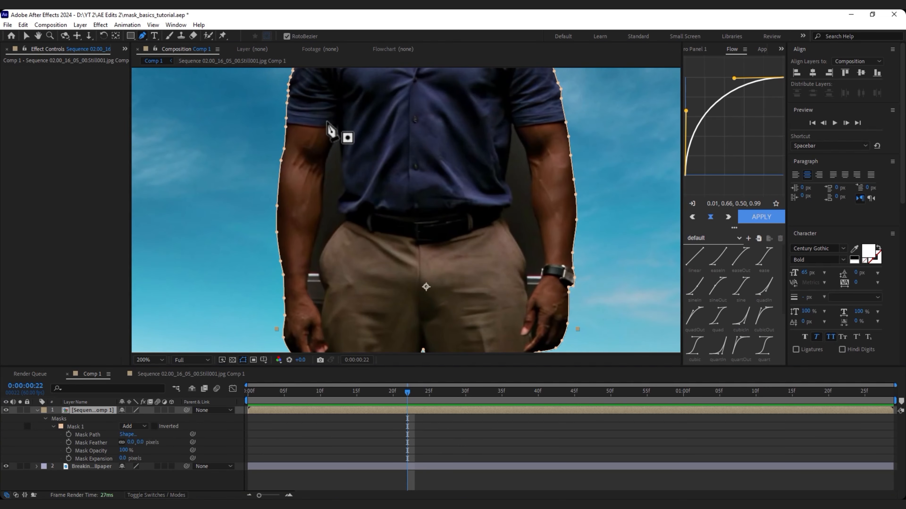
Draw a closed pen mask around the gap between the torso and the arm without the watch
{"action": "left_click", "coordinate": [334, 178]}
{"action": "left_click", "coordinate": [325, 243]}
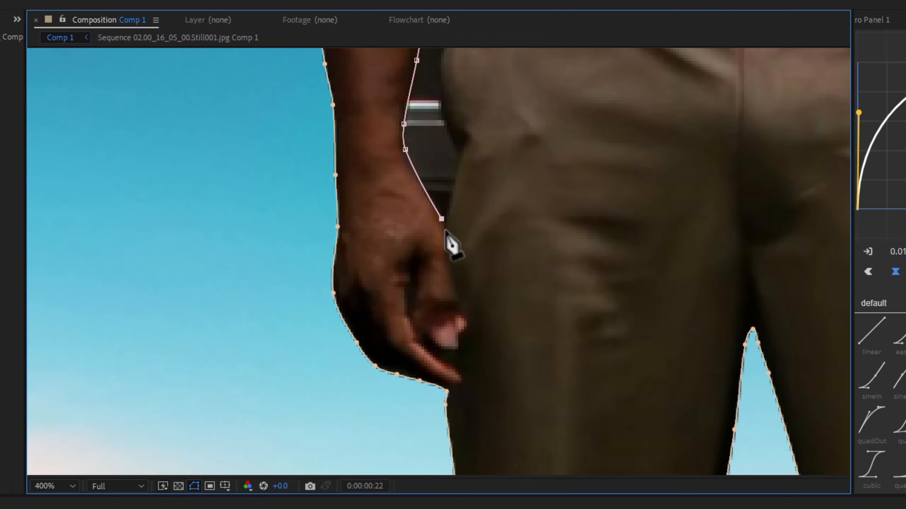
{"action": "left_click", "coordinate": [433, 215]}
{"action": "left_click", "coordinate": [443, 149]}
{"action": "left_click", "coordinate": [427, 81]}
{"action": "left_click_drag", "start_coordinate": [436, 66], "coordinate": [383, 393]}
{"action": "left_click", "coordinate": [423, 310]}
{"action": "left_click", "coordinate": [445, 284]}
{"action": "left_click", "coordinate": [426, 269]}
{"action": "left_click", "coordinate": [440, 196]}
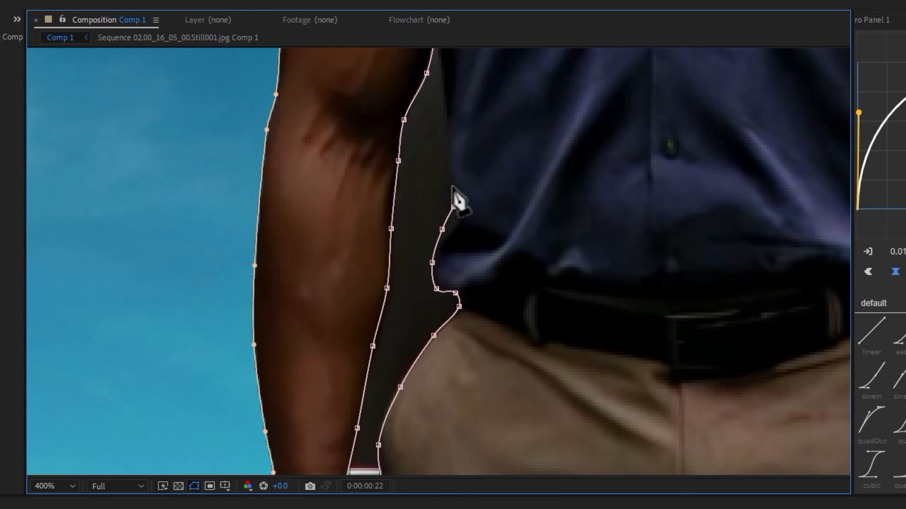
{"action": "left_click", "coordinate": [447, 151]}
{"action": "left_click", "coordinate": [443, 89]}
{"action": "left_click_drag", "start_coordinate": [450, 124], "coordinate": [408, 255]}
{"action": "scroll", "coordinate": [398, 170], "scroll_direction": "up", "scroll_amount": 1}
{"action": "scroll", "coordinate": [301, 125], "scroll_direction": "down", "scroll_amount": 1}
Draw a closed pen mask around the gap between the torso and the arm wearing the watch
{"action": "left_click_drag", "start_coordinate": [548, 173], "coordinate": [69, 51]}
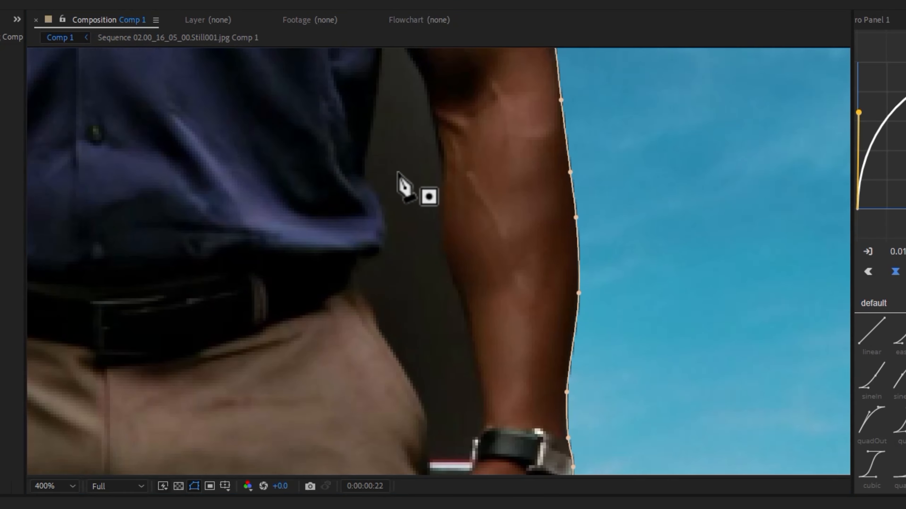
{"action": "left_click", "coordinate": [363, 175]}
{"action": "left_click", "coordinate": [386, 227]}
{"action": "left_click", "coordinate": [359, 286]}
{"action": "left_click", "coordinate": [378, 324]}
{"action": "left_click", "coordinate": [425, 413]}
{"action": "left_click_drag", "start_coordinate": [445, 464], "coordinate": [462, 138]}
{"action": "left_click", "coordinate": [452, 197]}
{"action": "left_click", "coordinate": [485, 147]}
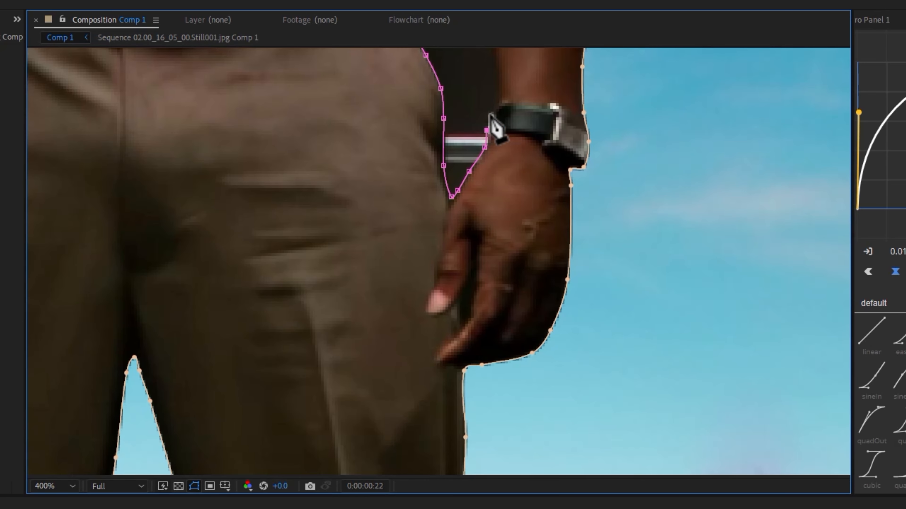
{"action": "left_click", "coordinate": [489, 113]}
{"action": "scroll", "coordinate": [479, 77], "scroll_direction": "down", "scroll_amount": 1}
{"action": "scroll", "coordinate": [480, 76], "scroll_direction": "up", "scroll_amount": 1}
{"action": "left_click", "coordinate": [408, 302]}
{"action": "left_click", "coordinate": [384, 128]}
{"action": "left_click_drag", "start_coordinate": [373, 80], "coordinate": [508, 381]}
{"action": "scroll", "coordinate": [494, 357], "scroll_direction": "up", "scroll_amount": 1}
{"action": "left_click", "coordinate": [430, 314]}
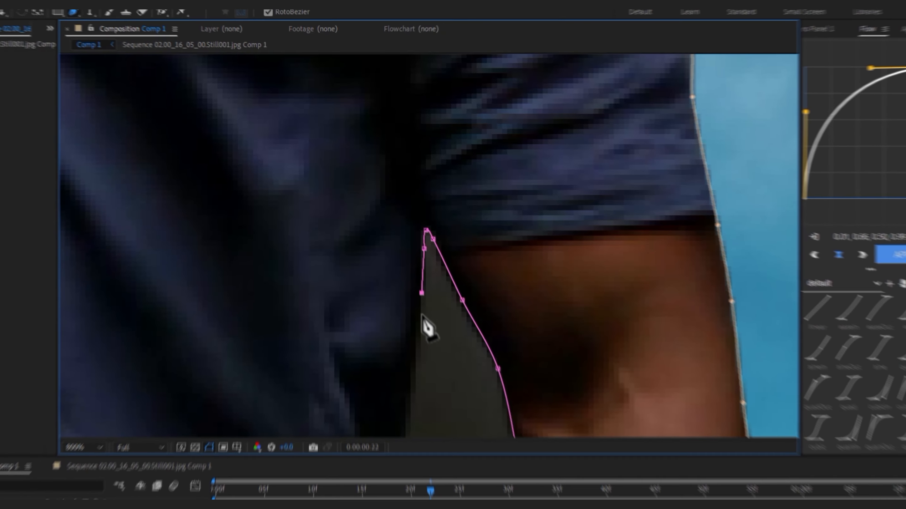
{"action": "left_click_drag", "start_coordinate": [424, 385], "coordinate": [413, 147]}
{"action": "left_click", "coordinate": [382, 180]}
{"action": "left_click", "coordinate": [365, 244]}
{"action": "scroll", "coordinate": [419, 257], "scroll_direction": "down", "scroll_amount": 3}
Set the modes of Mask 2 and Mask 3 to Subtract to cut out both arm gaps
{"action": "left_click", "coordinate": [146, 467]}
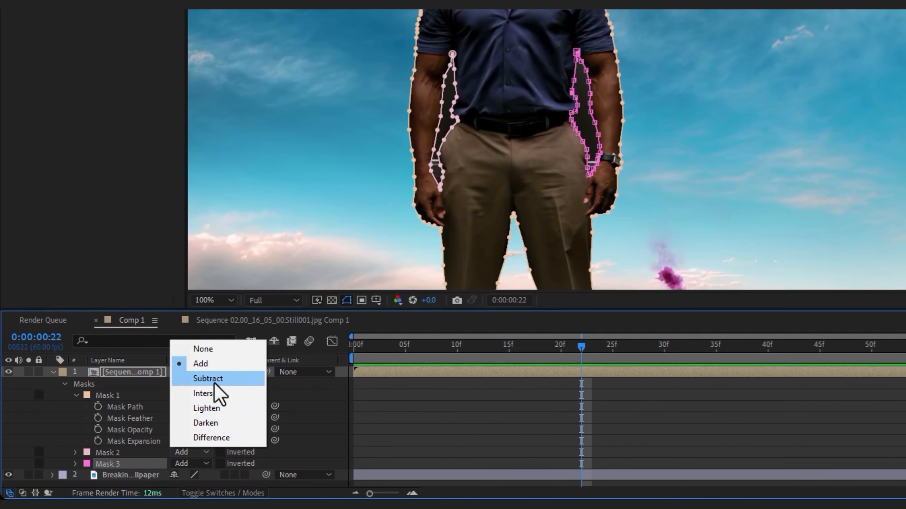
{"action": "left_click", "coordinate": [215, 380]}
{"action": "left_click", "coordinate": [182, 464]}
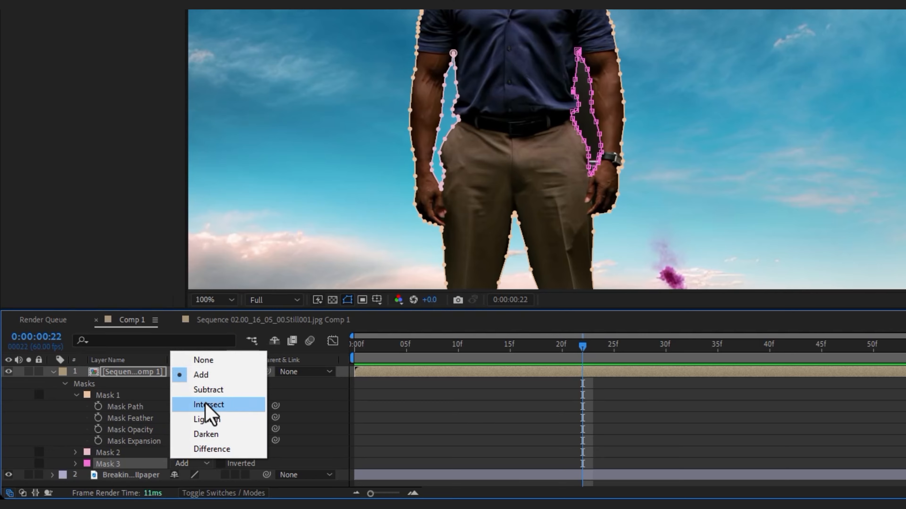
{"action": "left_click", "coordinate": [212, 389]}
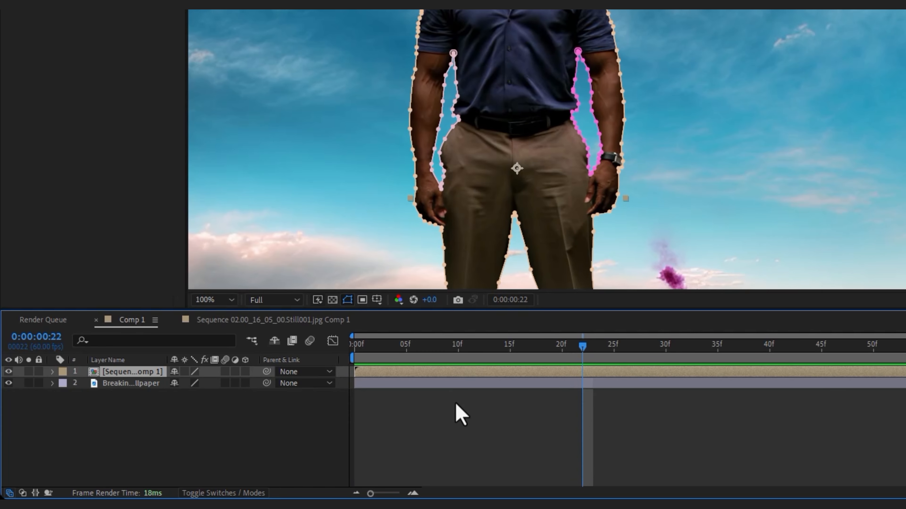
Set the Mask Feather of Mask 1, Mask 2 and Mask 3 to 1 pixel each
{"action": "key", "text": "f"}
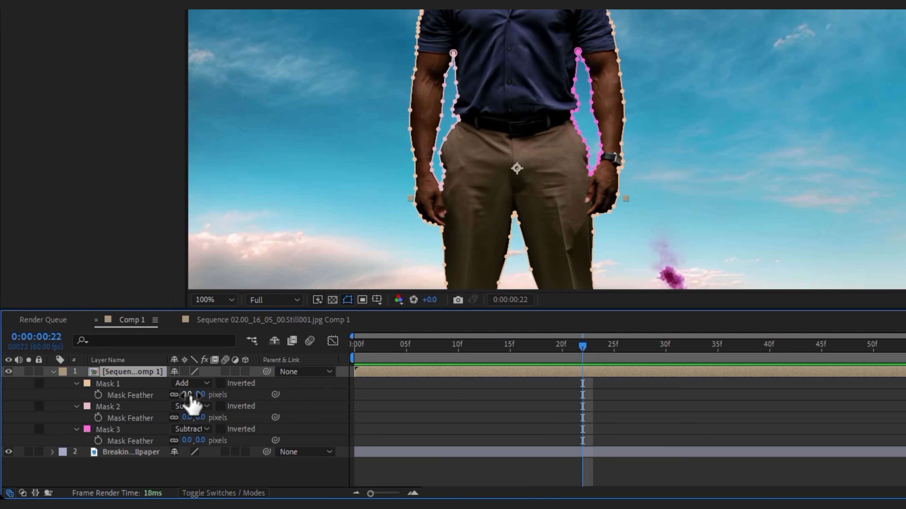
{"action": "left_click_drag", "start_coordinate": [188, 394], "coordinate": [190, 394]}
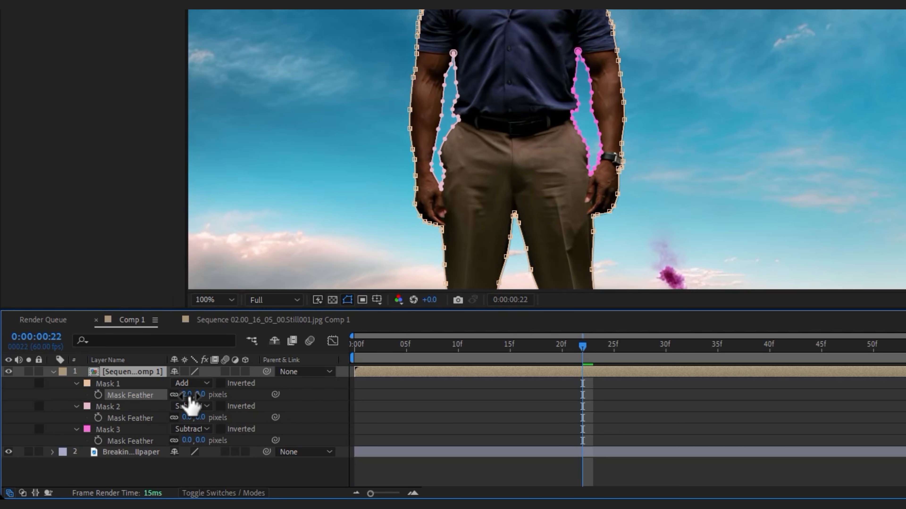
{"action": "left_click", "coordinate": [188, 395]}
{"action": "left_click", "coordinate": [186, 417]}
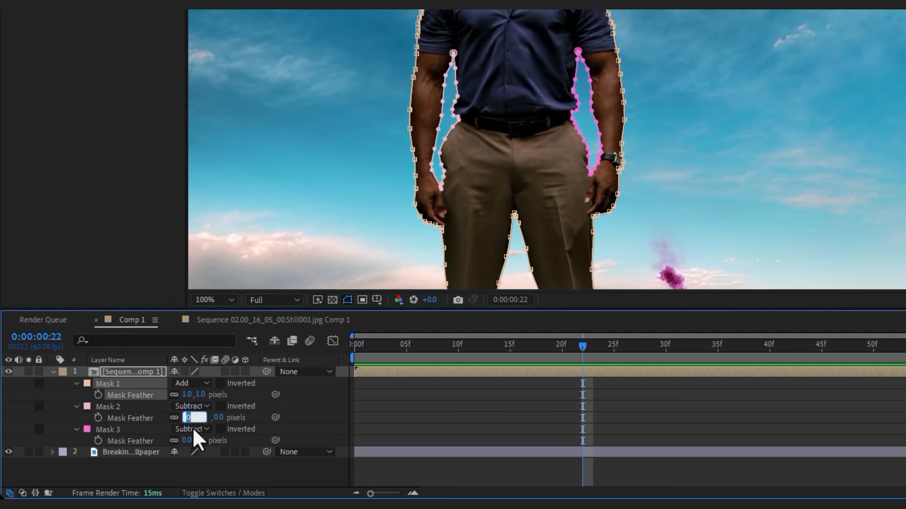
{"action": "left_click", "coordinate": [191, 441]}
{"action": "type", "text": "1"}
{"action": "left_click", "coordinate": [403, 412]}
{"action": "scroll", "coordinate": [409, 185], "scroll_direction": "down", "scroll_amount": 1}
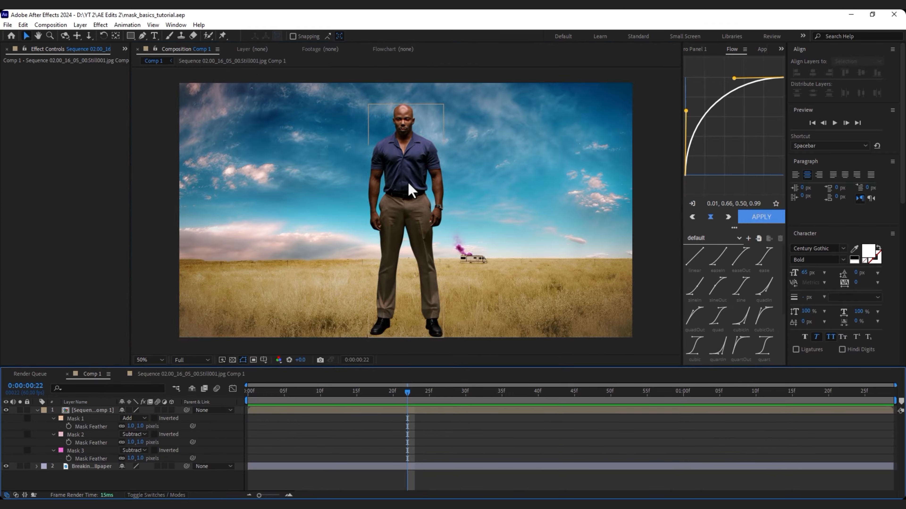
Scale the cut-out man's layer down to a small figure relative to the field
{"action": "left_click", "coordinate": [409, 185]}
{"action": "key", "text": "s"}
{"action": "mouse_move", "coordinate": [136, 419]}
{"action": "left_mouse_down"}
{"action": "mouse_move", "coordinate": [93, 420]}
{"action": "mouse_move", "coordinate": [131, 419]}
{"action": "left_mouse_up"}
Nudge the small man down and slightly left until he stands in the grass, then deselect the layer
{"action": "key", "text": "shift+Down"}
{"action": "key", "text": "shift+Down"}
{"action": "key", "text": "shift+Down"}
{"action": "key", "text": "shift+Down"}
{"action": "key", "text": "shift+Down"}
{"action": "key", "text": "shift+Down"}
{"action": "key", "text": "shift+Down"}
{"action": "key", "text": "shift+Down"}
{"action": "key", "text": "shift+Down"}
{"action": "key", "text": "shift+Left"}
{"action": "key", "text": "shift+Left"}
{"action": "key", "text": "shift+Left"}
{"action": "key", "text": "shift+Down"}
{"action": "key", "text": "shift+Down"}
{"action": "key", "text": "shift+Left"}
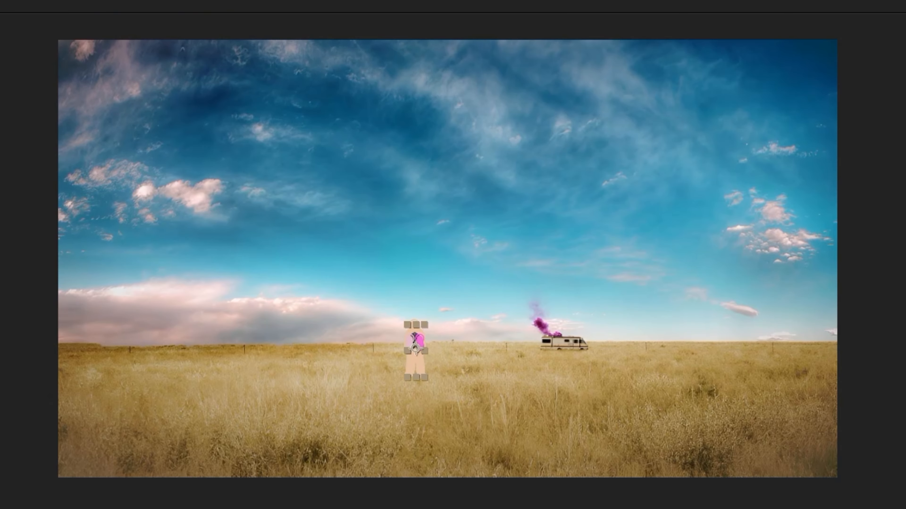
{"action": "key", "text": "shift+Down"}
{"action": "key", "text": "shift+Down"}
{"action": "key", "text": "F2"}
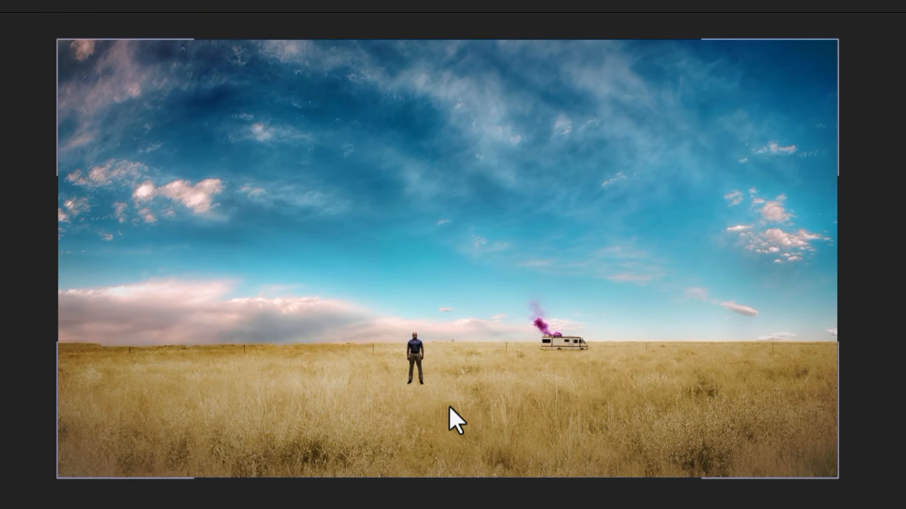
Shrink the man further and reposition him just below the horizon, closer to the RV
{"action": "scroll", "coordinate": [450, 408], "scroll_direction": "up", "scroll_amount": 1}
{"action": "left_click_drag", "start_coordinate": [466, 384], "coordinate": [414, 203]}
{"action": "left_click_drag", "start_coordinate": [335, 285], "coordinate": [345, 264]}
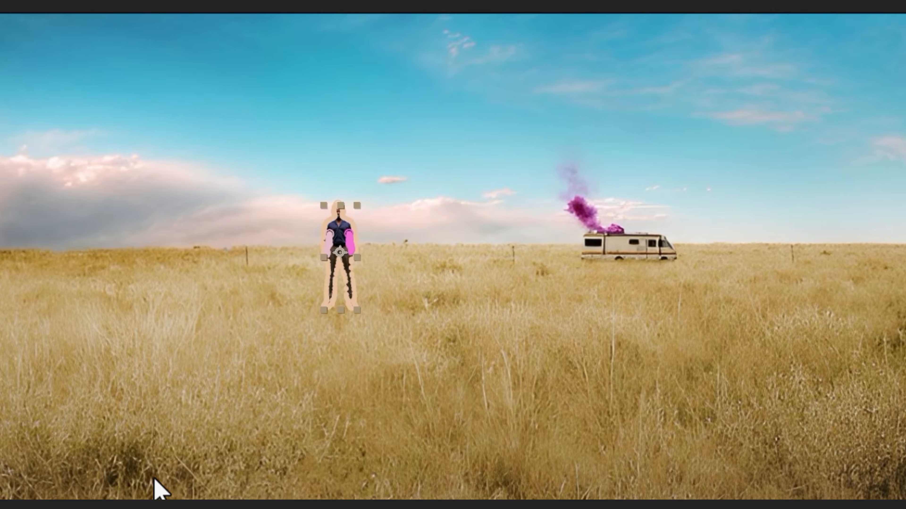
{"action": "left_click_drag", "start_coordinate": [135, 508], "coordinate": [125, 508]}
{"action": "left_click_drag", "start_coordinate": [337, 245], "coordinate": [374, 243]}
{"action": "left_click", "coordinate": [380, 354]}
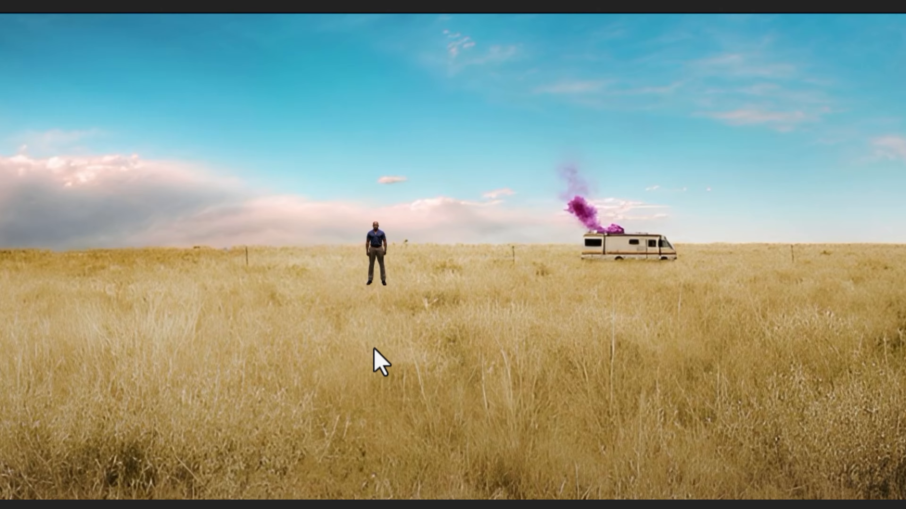
Draw a rectangular mask over the small man's lower legs and set the new mask's mode to Subtract
{"action": "scroll", "coordinate": [373, 348], "scroll_direction": "up", "scroll_amount": 1}
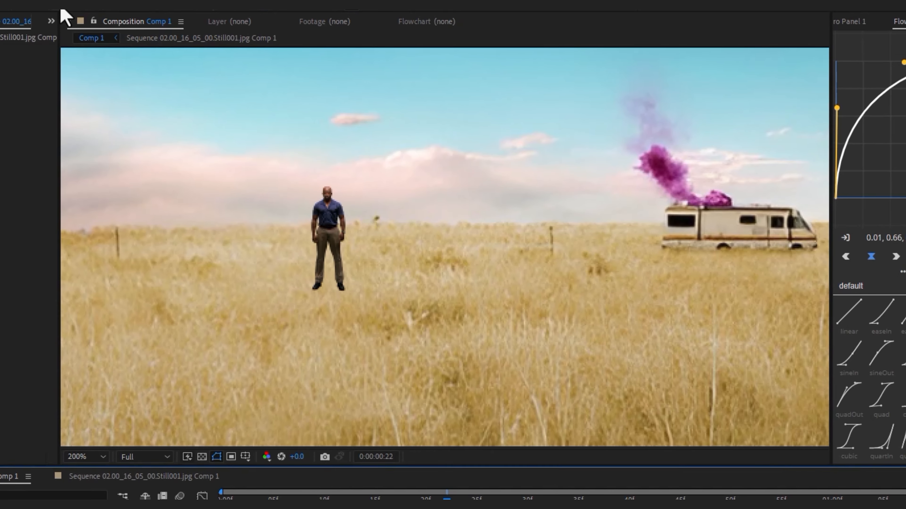
{"action": "left_click", "coordinate": [61, 2]}
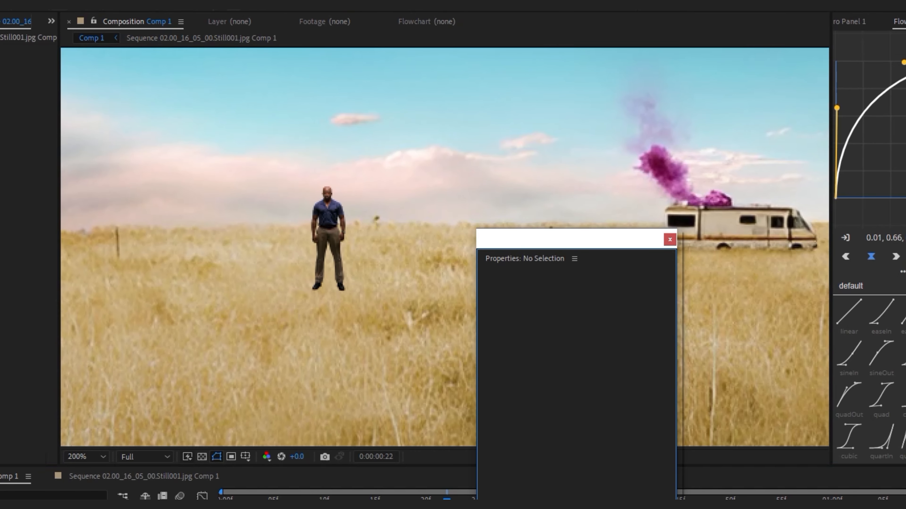
{"action": "left_click", "coordinate": [669, 239]}
{"action": "left_click", "coordinate": [338, 490]}
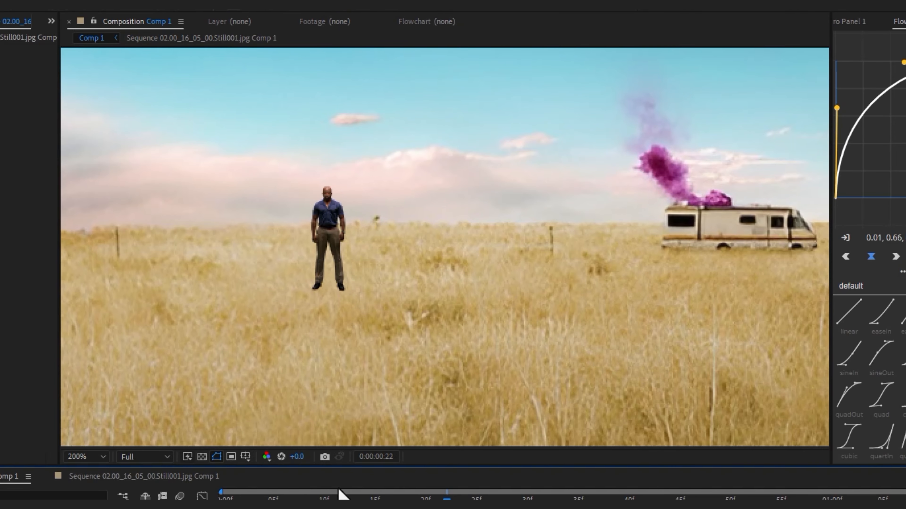
{"action": "left_click", "coordinate": [306, 508]}
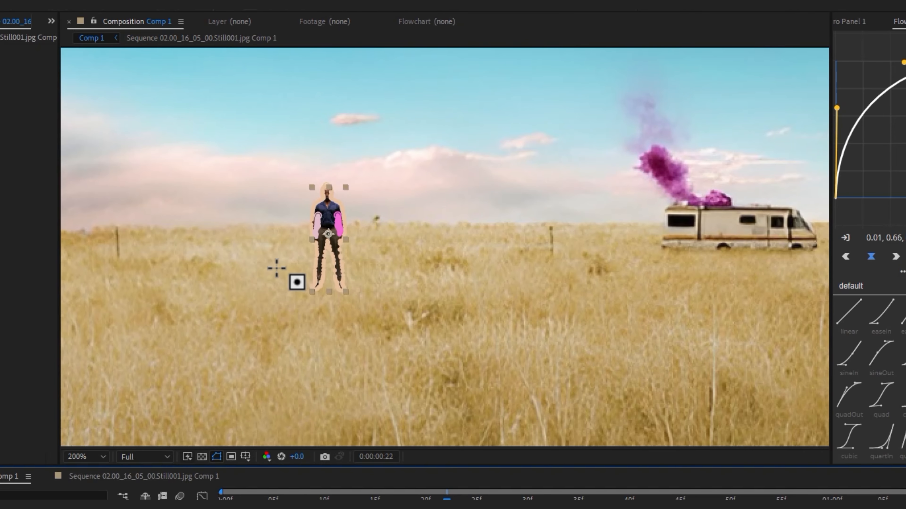
{"action": "left_click_drag", "start_coordinate": [281, 259], "coordinate": [382, 308]}
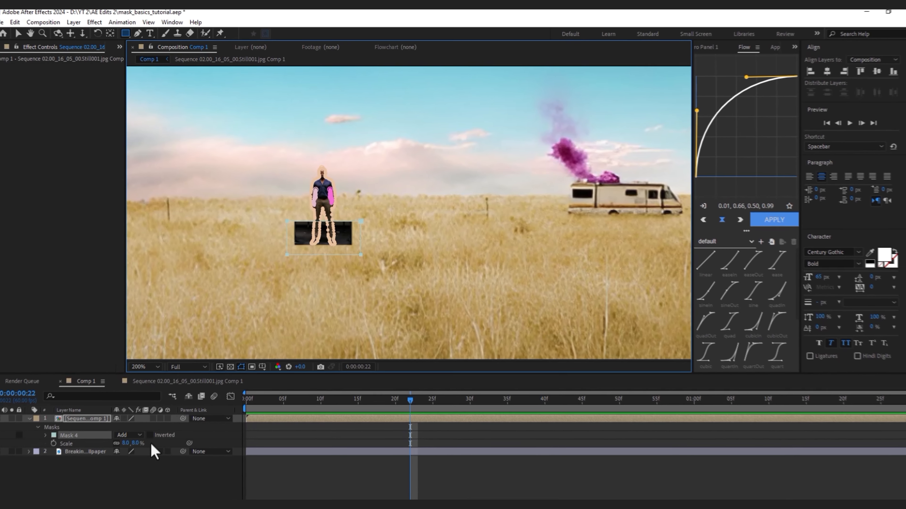
{"action": "left_click", "coordinate": [138, 434]}
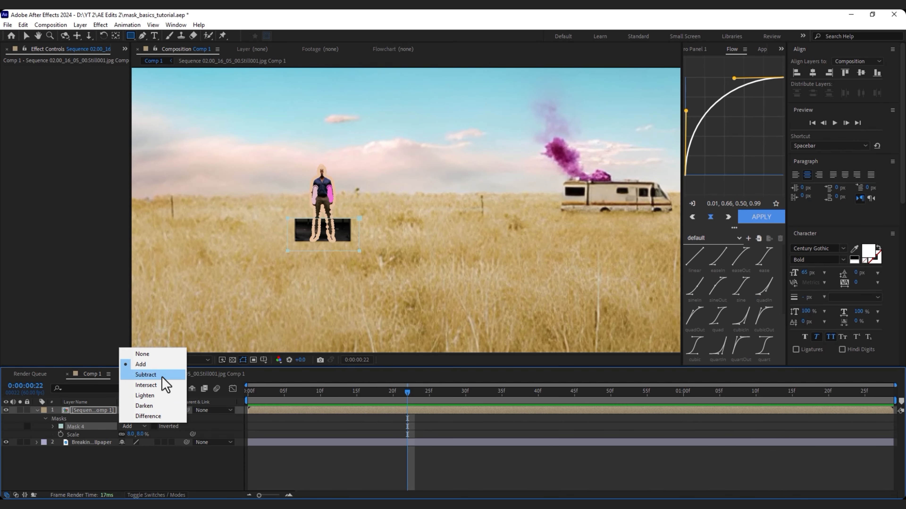
{"action": "left_click", "coordinate": [157, 384]}
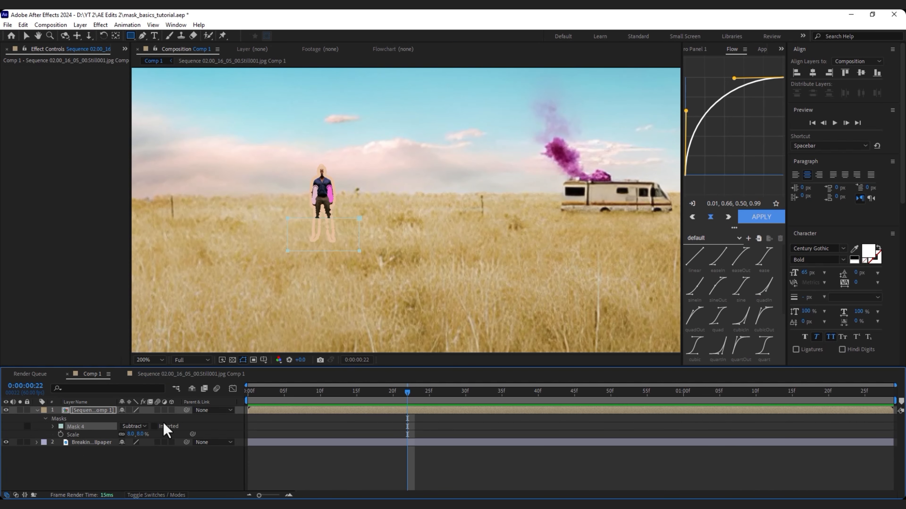
Increase the Mask Feather of Mask 4 well above 76 pixels so the man's legs fade softly into the grass
{"action": "key", "text": "f"}
{"action": "left_click", "coordinate": [257, 454]}
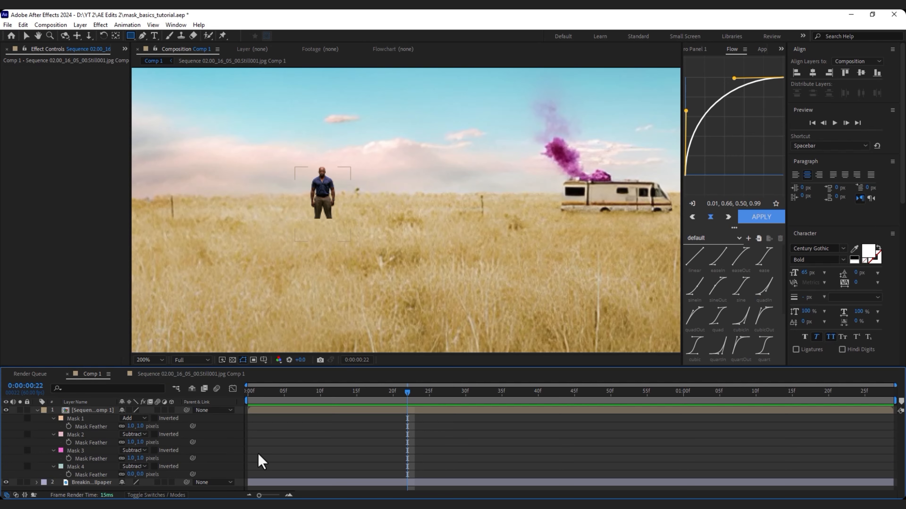
{"action": "left_click_drag", "start_coordinate": [131, 474], "coordinate": [138, 475]}
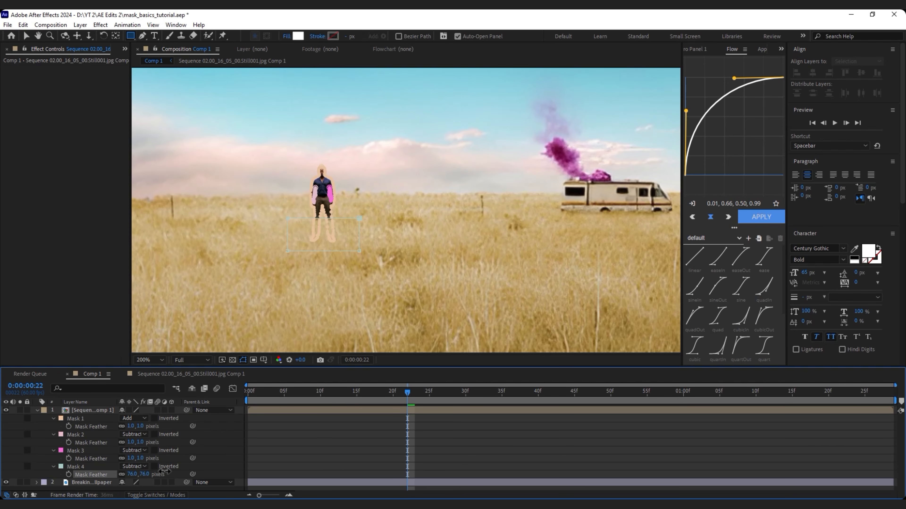
{"action": "left_click_drag", "start_coordinate": [206, 468], "coordinate": [206, 468]}
{"action": "left_click", "coordinate": [302, 450]}
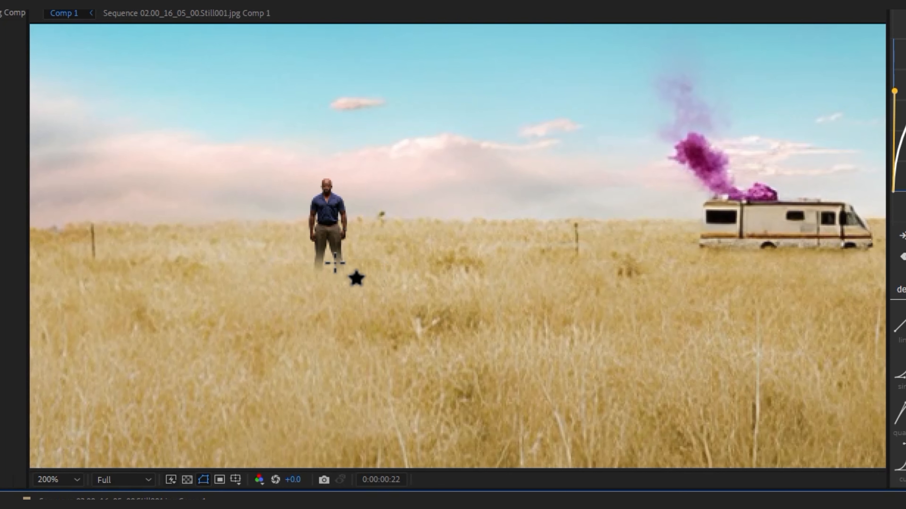
{"action": "key", "text": "comma"}
{"action": "key", "text": "comma"}
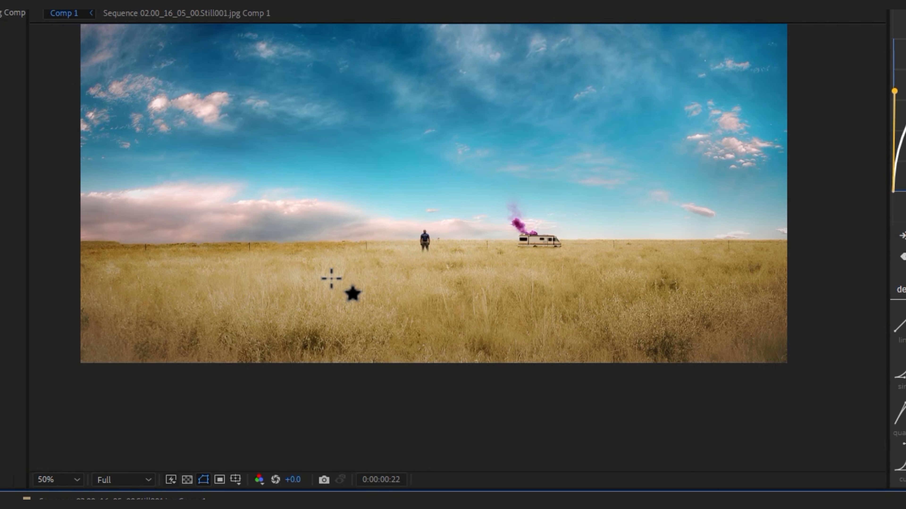
{"action": "key", "text": "period"}
{"action": "left_click", "coordinate": [70, 480]}
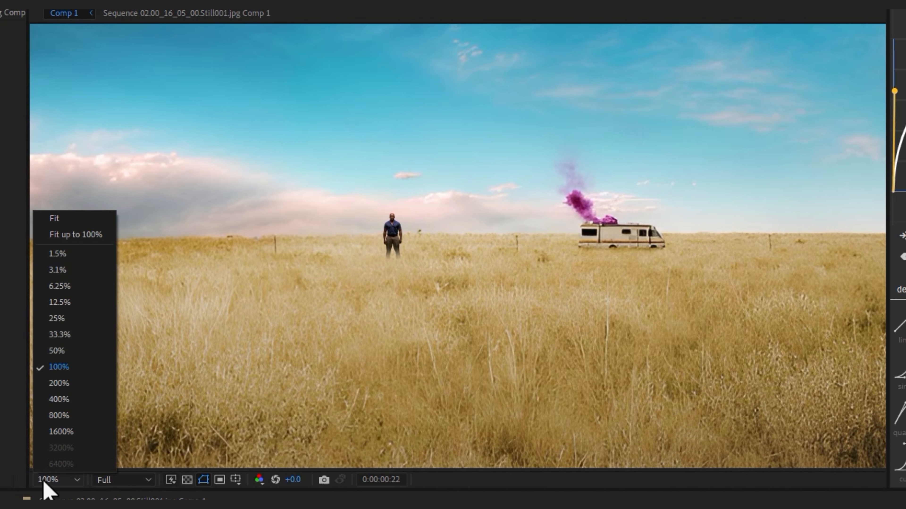
{"action": "left_click", "coordinate": [80, 219]}
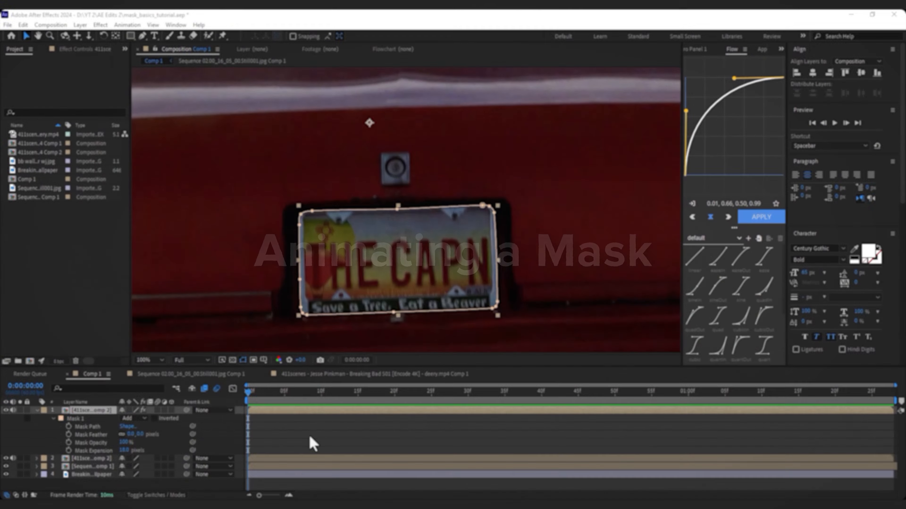
Play back the car clip to compare the position of the license plate mask with the moving plate
{"action": "key", "text": "comma"}
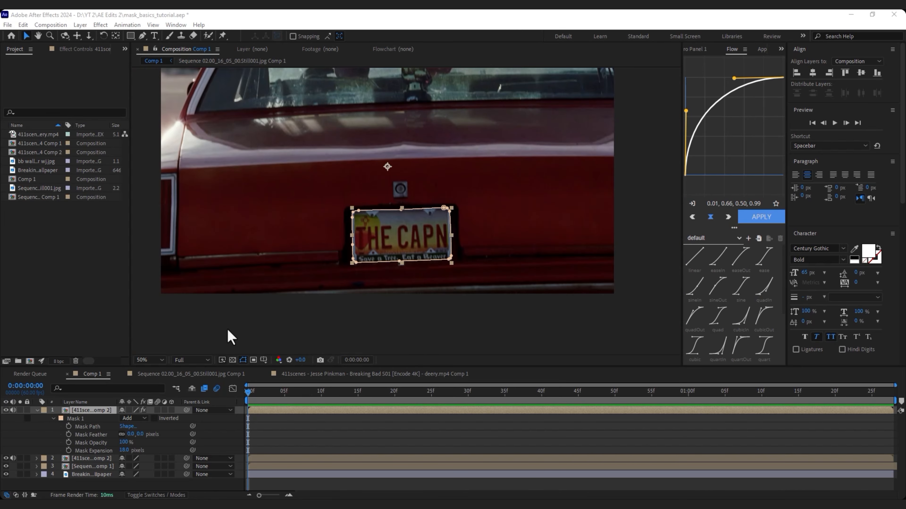
{"action": "left_click", "coordinate": [147, 359]}
{"action": "left_click", "coordinate": [162, 195]}
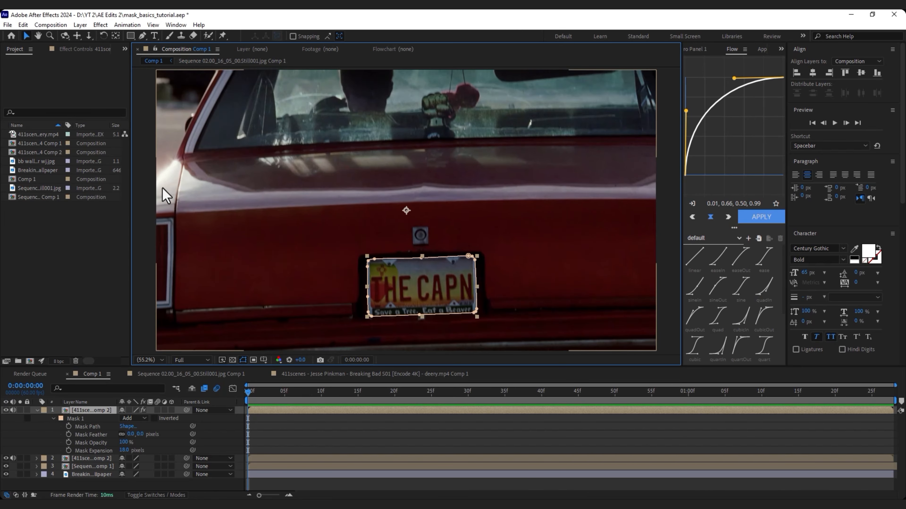
{"action": "left_click", "coordinate": [366, 428]}
{"action": "left_click", "coordinate": [276, 412]}
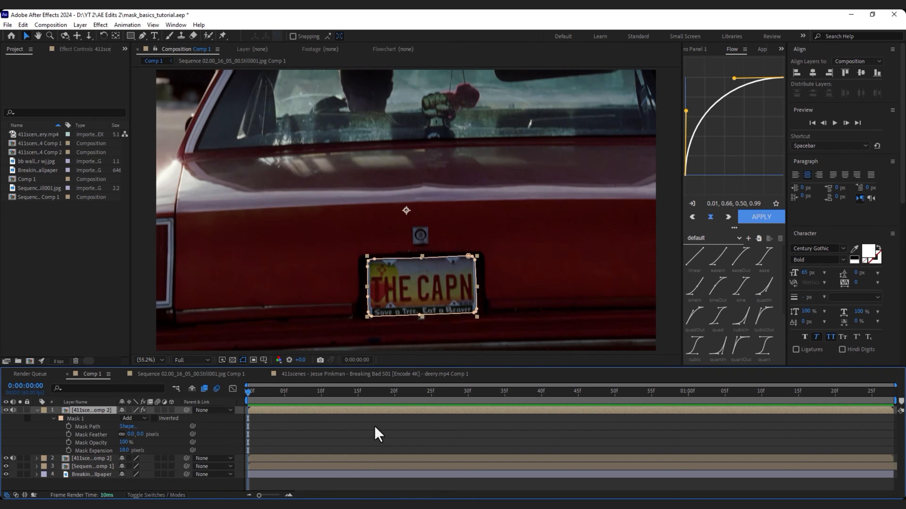
{"action": "key", "text": "space"}
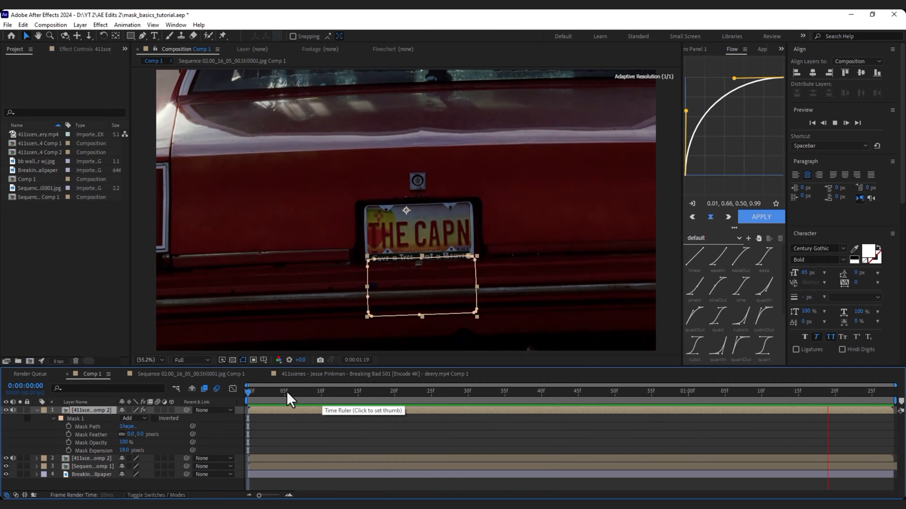
{"action": "key", "text": "space"}
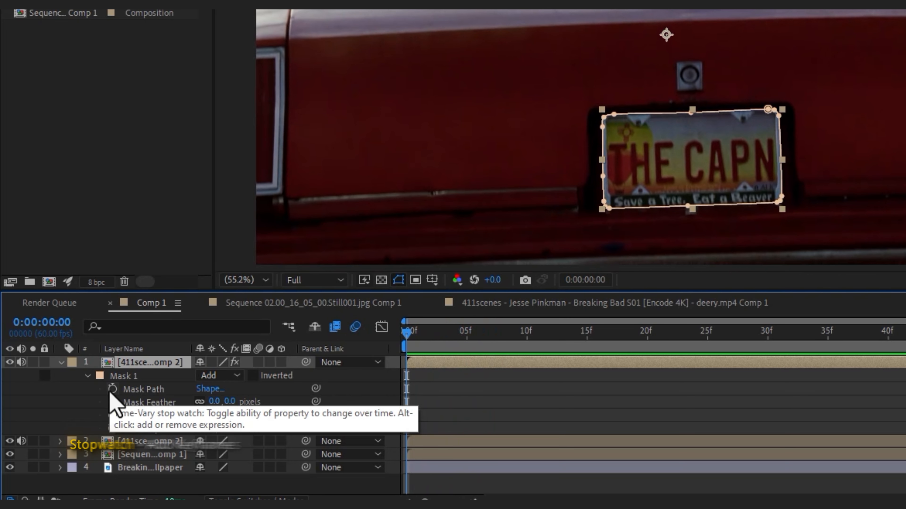
Keyframe the Mask Path at frame 0, and move the whole mask up to match the license plate at frame 9
{"action": "left_click", "coordinate": [112, 390]}
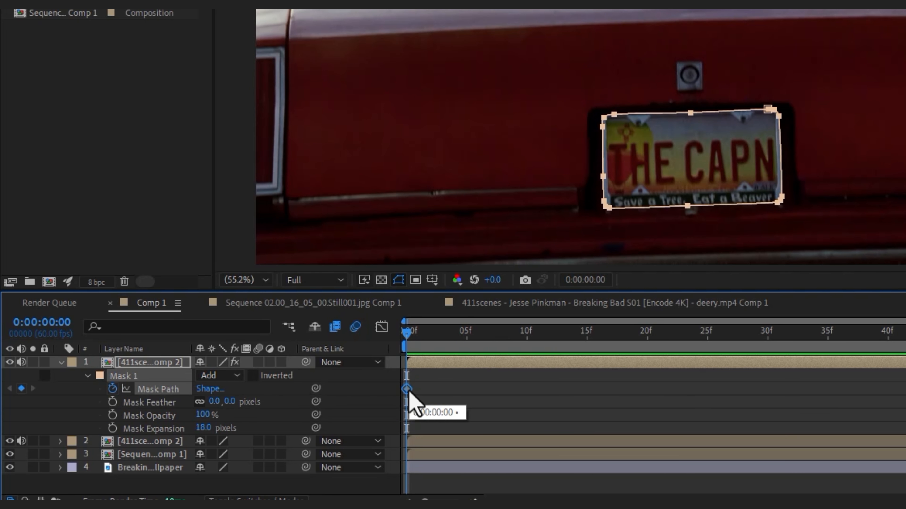
{"action": "left_click_drag", "start_coordinate": [409, 338], "coordinate": [515, 340]}
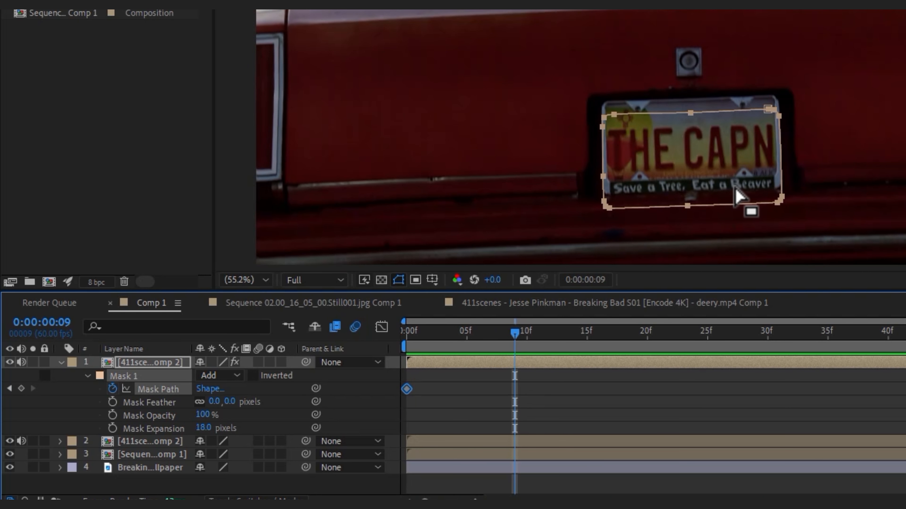
{"action": "scroll", "coordinate": [733, 219], "scroll_direction": "up", "scroll_amount": 2}
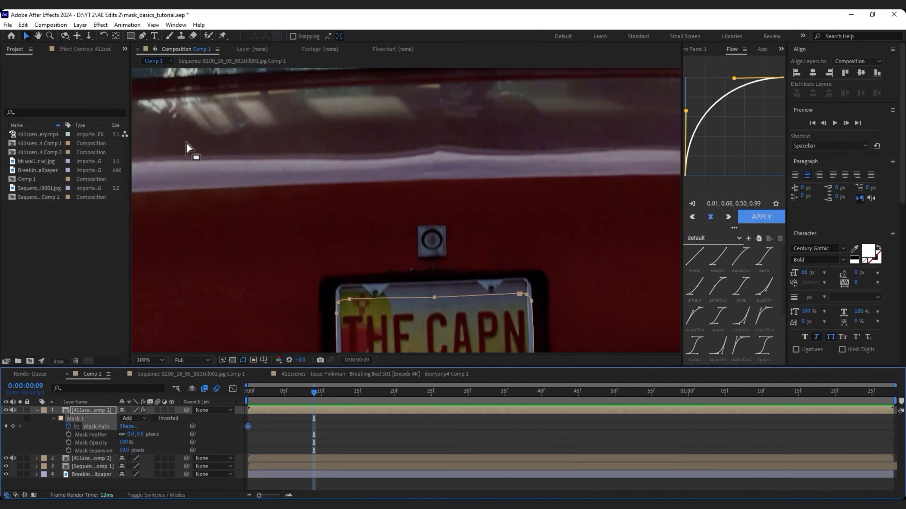
{"action": "left_click", "coordinate": [38, 36]}
{"action": "left_click_drag", "start_coordinate": [390, 267], "coordinate": [358, 161]}
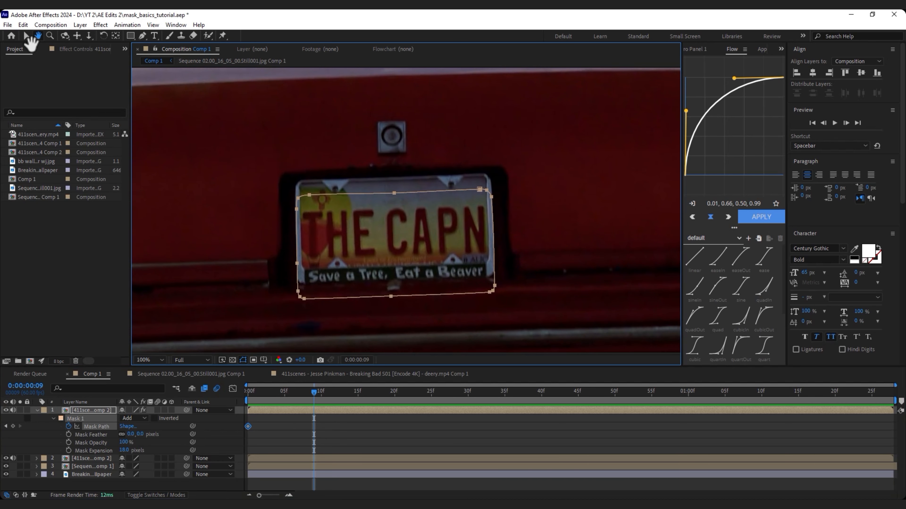
{"action": "left_click", "coordinate": [26, 36]}
{"action": "double_click", "coordinate": [432, 193]}
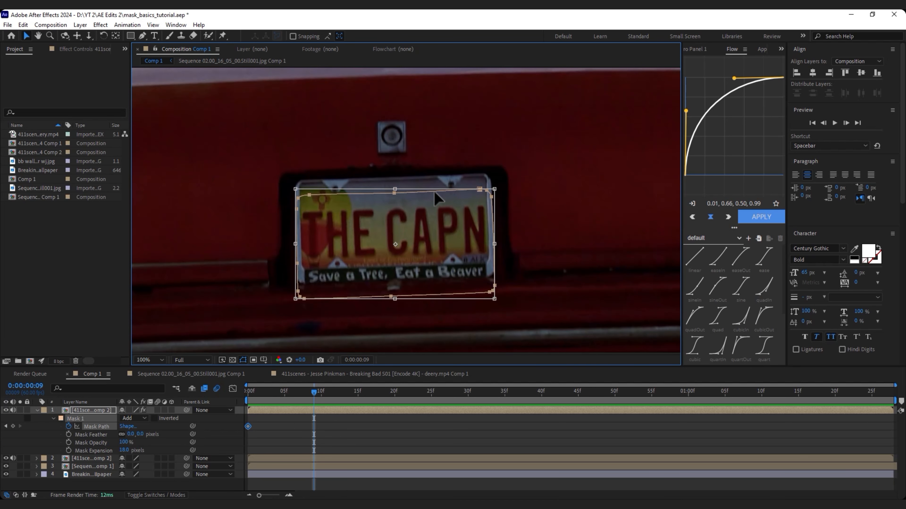
{"action": "left_click_drag", "start_coordinate": [435, 192], "coordinate": [435, 177]}
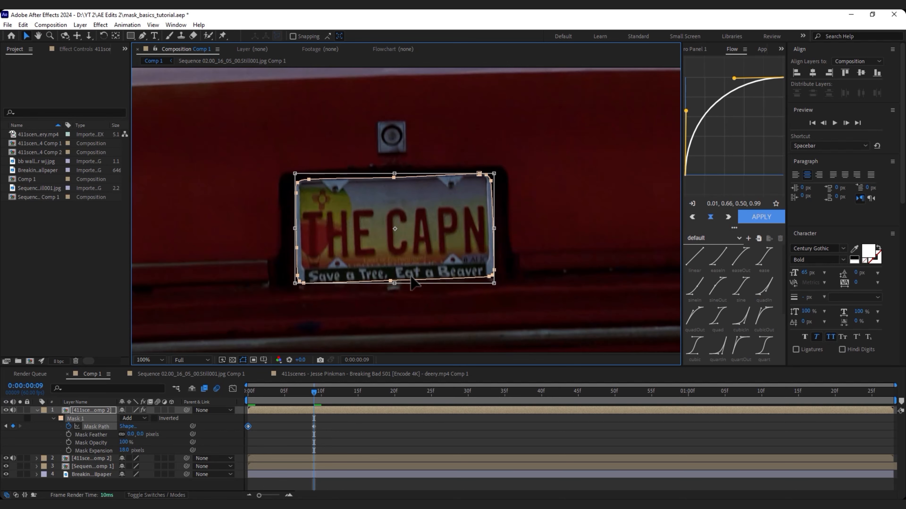
Scrub and play the opening frames to check how the keyframed mask follows the license plate
{"action": "left_click", "coordinate": [337, 441]}
{"action": "left_click_drag", "start_coordinate": [315, 400], "coordinate": [289, 403]}
{"action": "left_click", "coordinate": [262, 412]}
{"action": "key", "text": "space"}
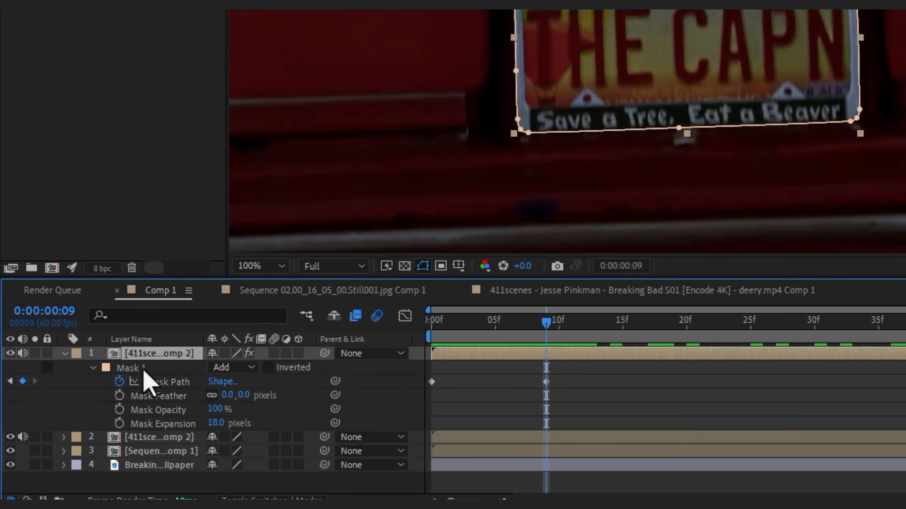
Track Mask 1 forward from frame 9 with the Position, Scale & Rotation method, and scrub through the tracked frames
{"action": "right_click", "coordinate": [82, 419]}
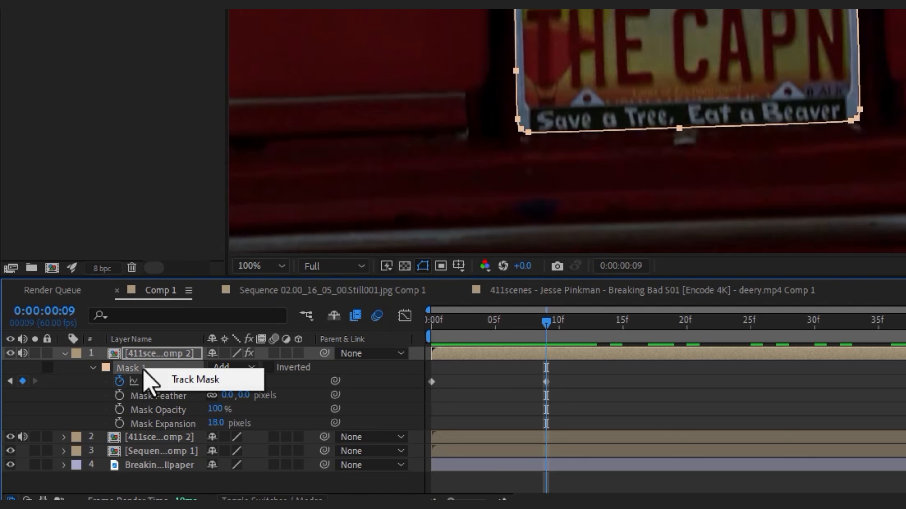
{"action": "left_click", "coordinate": [162, 381]}
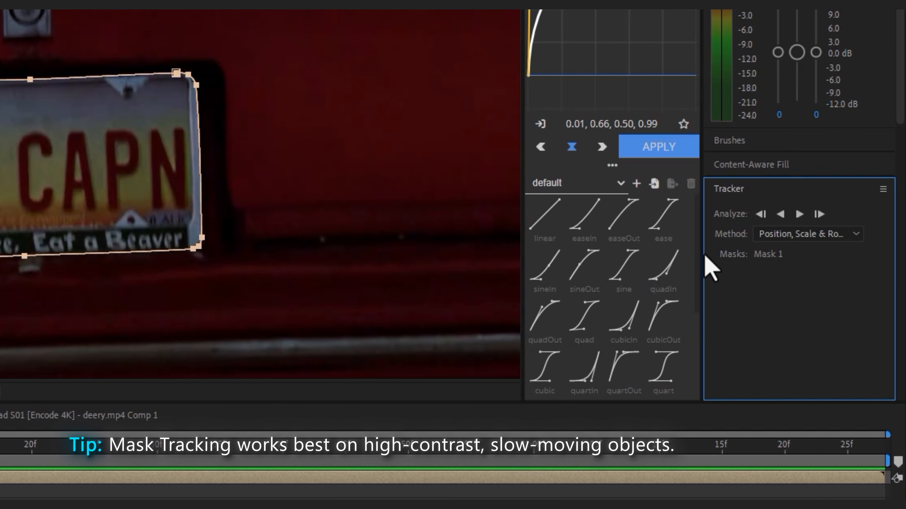
{"action": "left_click_drag", "start_coordinate": [702, 263], "coordinate": [692, 263]}
{"action": "left_click", "coordinate": [811, 236]}
{"action": "left_click", "coordinate": [820, 286]}
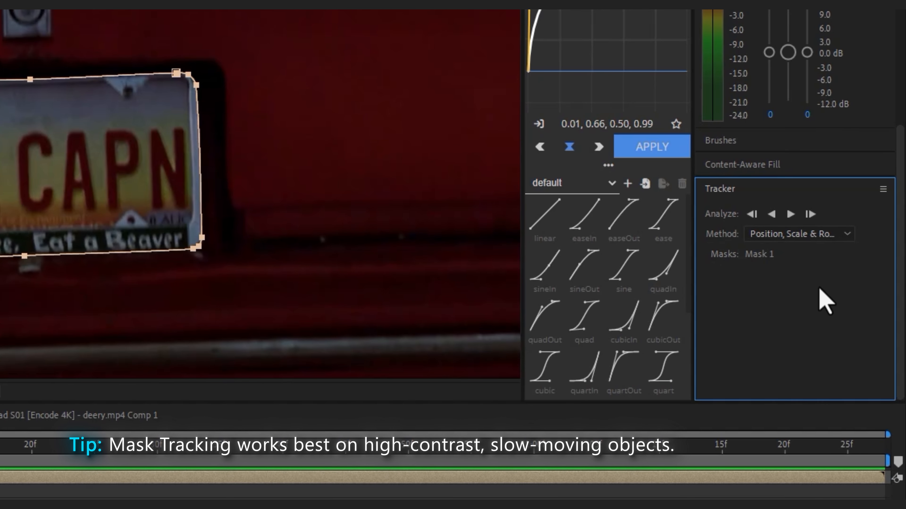
{"action": "scroll", "coordinate": [174, 264], "scroll_direction": "down", "scroll_amount": 1}
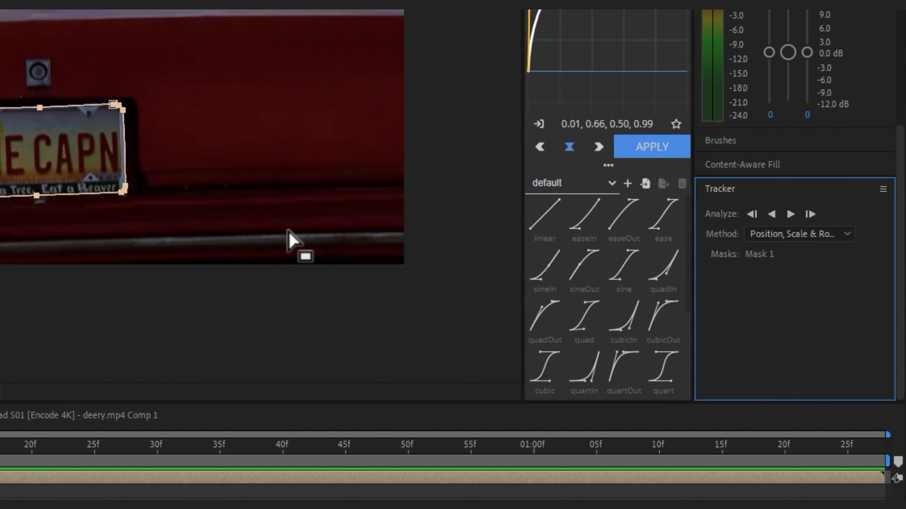
{"action": "left_click", "coordinate": [787, 215]}
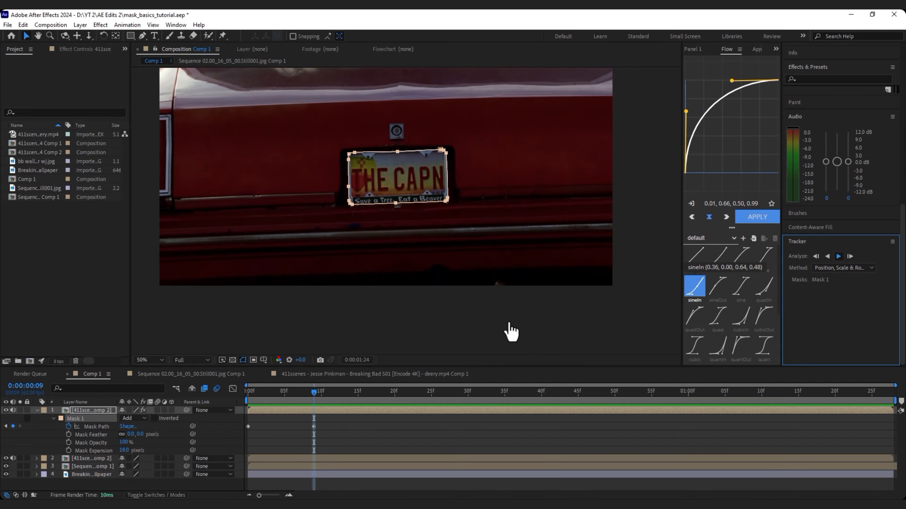
{"action": "left_click_drag", "start_coordinate": [892, 393], "coordinate": [864, 392]}
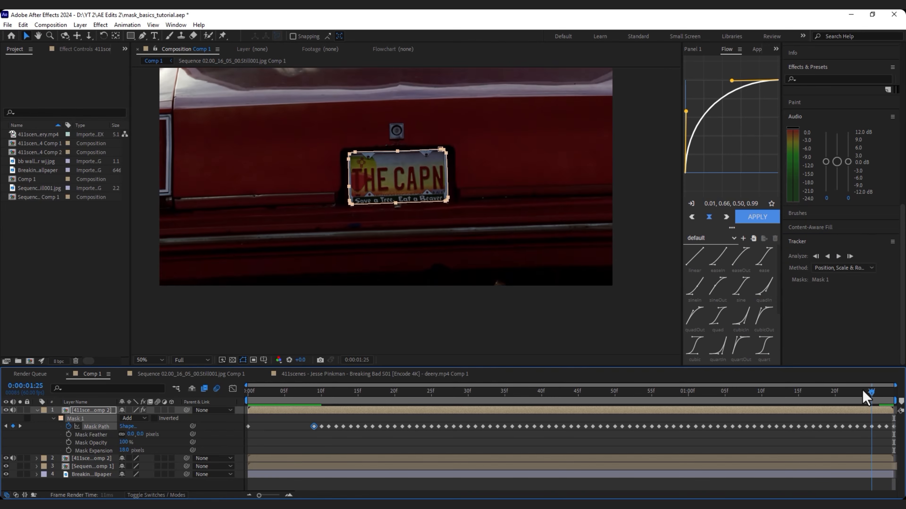
{"action": "left_click_drag", "start_coordinate": [551, 395], "coordinate": [294, 404]}
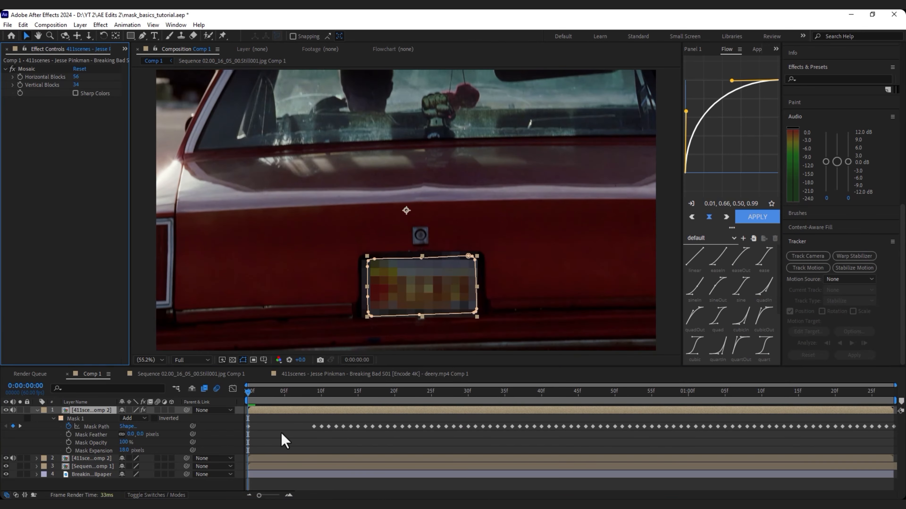